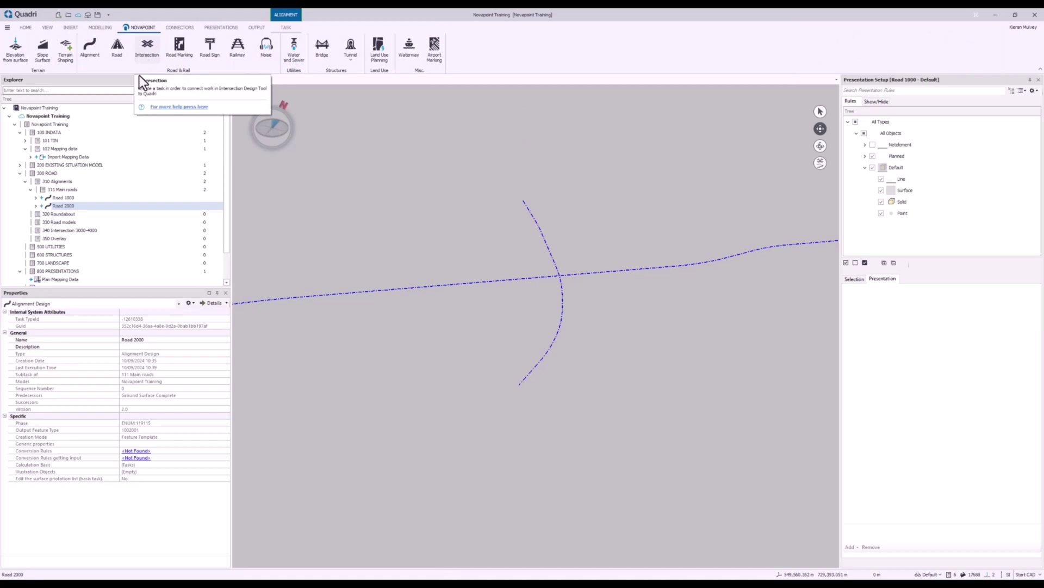
- Create an intersection task named Roundabout 1000 as a subtask of /300 ROAD/320 Roundabout
click(146, 54)
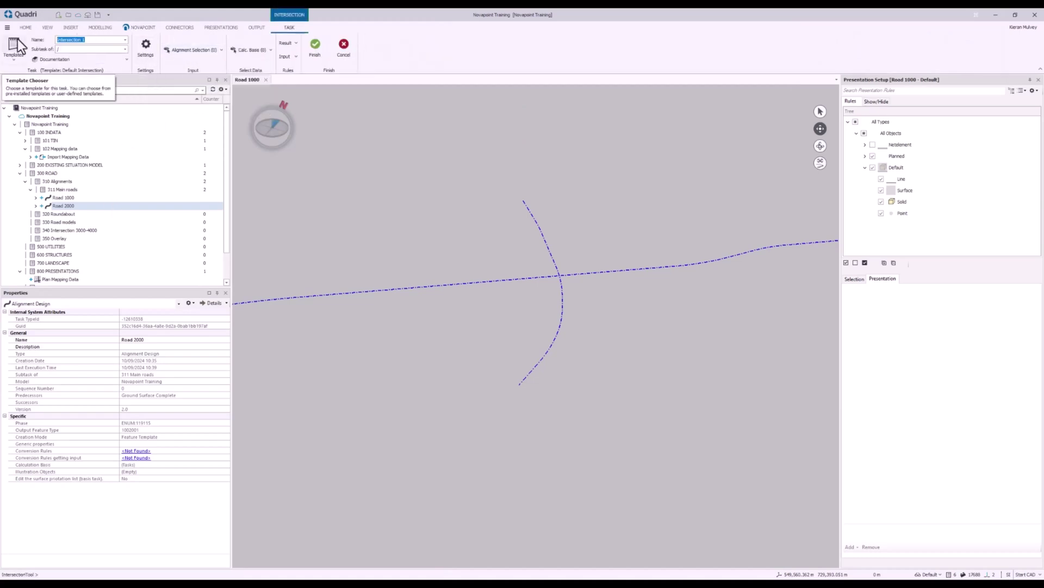
text(Roundabout 10900)
key(BackSpace)
text(00)
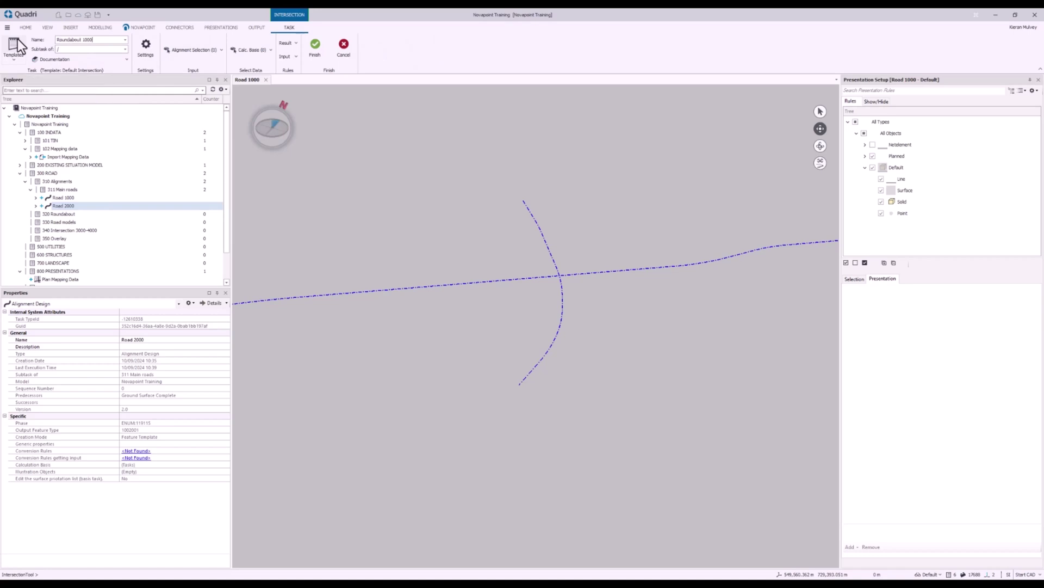
click(125, 49)
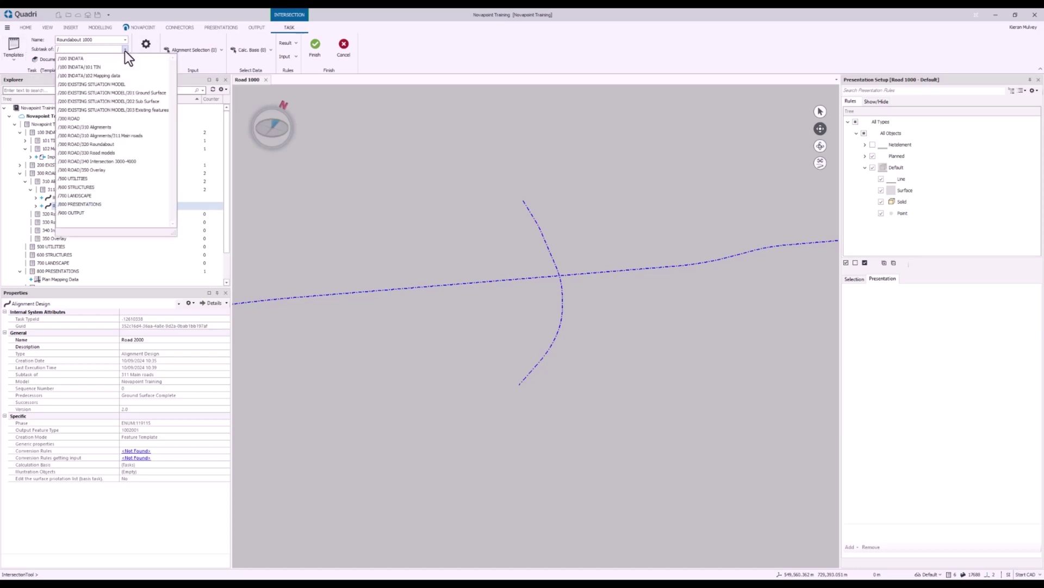
click(109, 145)
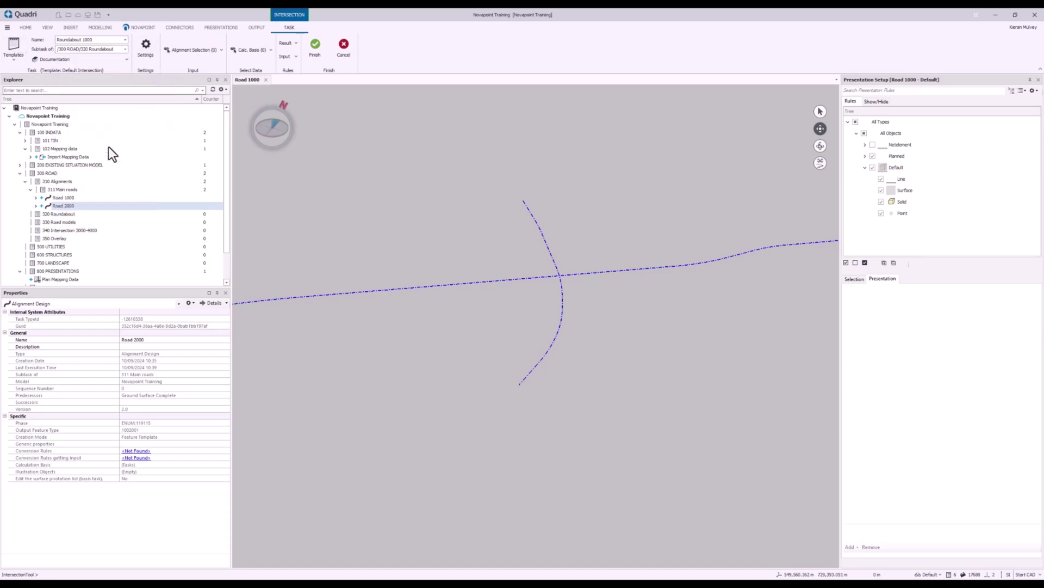
- Select the Road 1000 and Road 2000 alignment designs as the alignment input of the intersection task
click(186, 50)
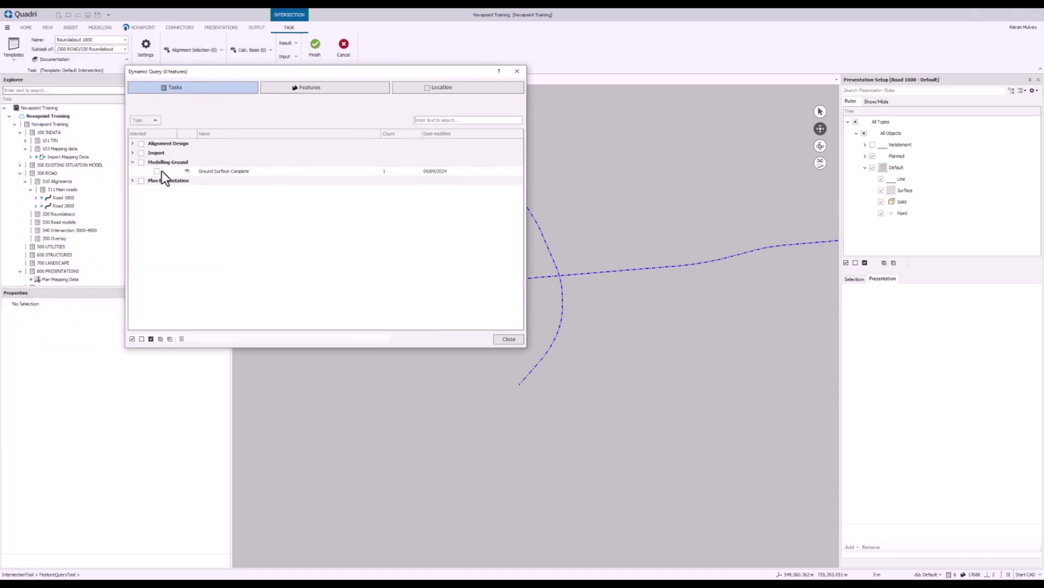
click(132, 143)
click(157, 160)
click(158, 153)
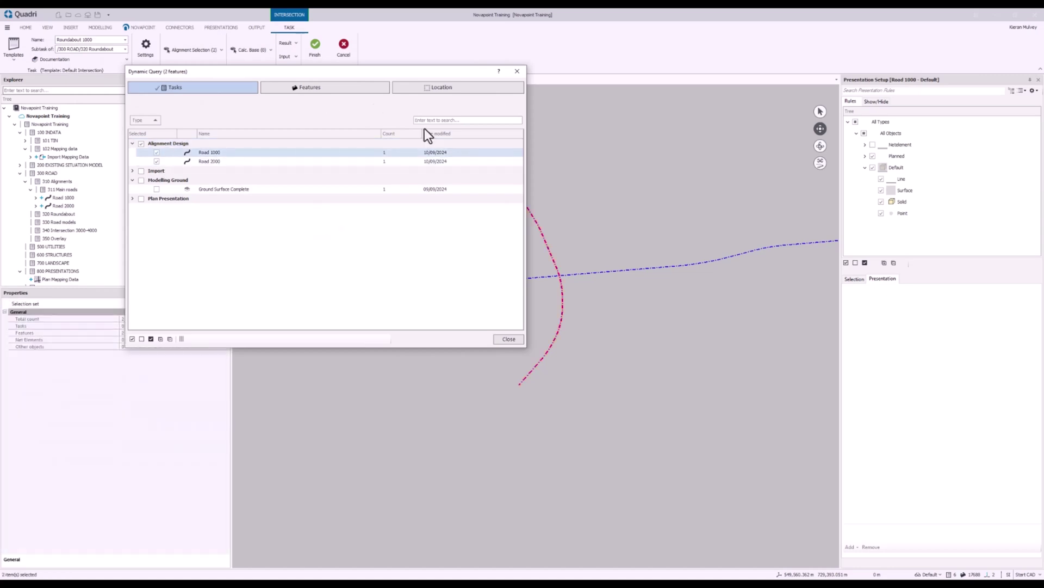
click(494, 339)
- Use Ground Surface Complete as the calculation basis and finish the intersection task
click(250, 49)
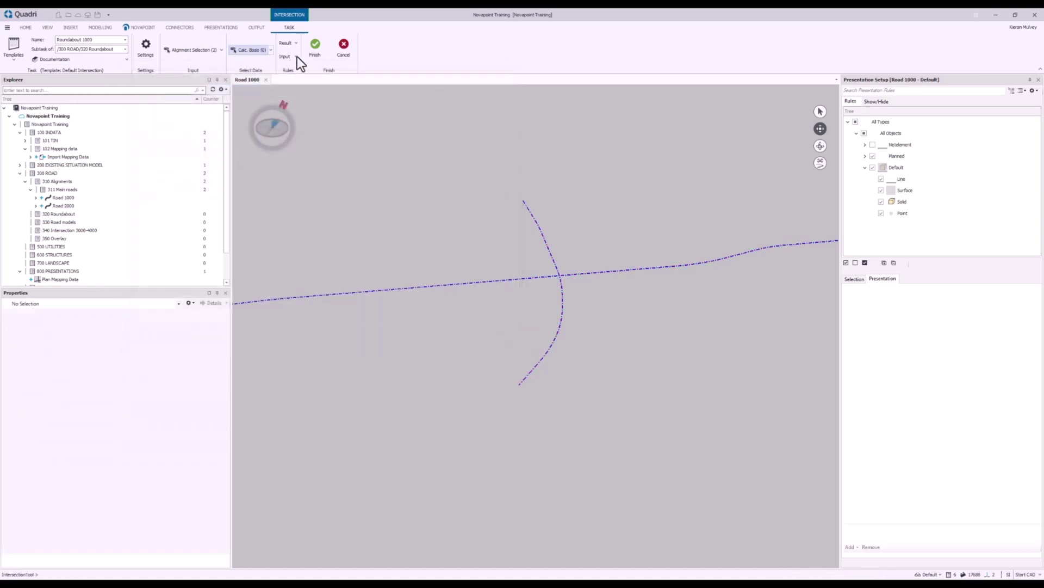
click(130, 169)
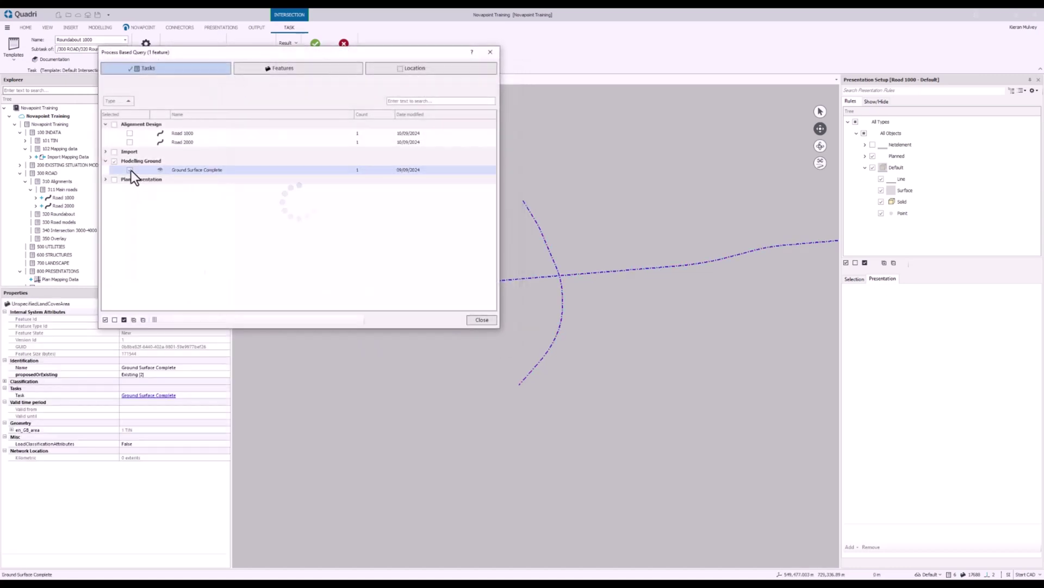
click(482, 321)
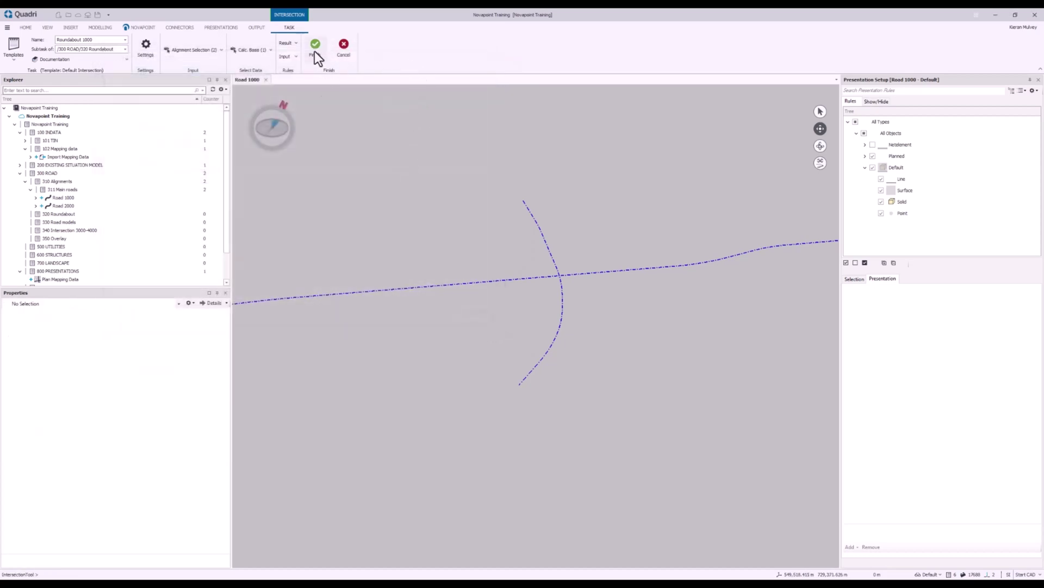
click(315, 51)
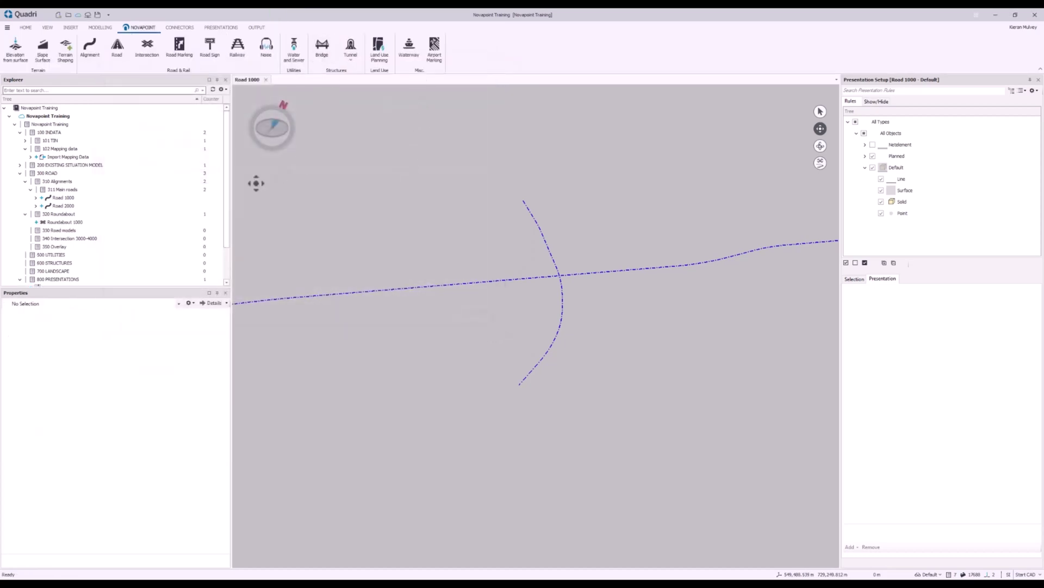
- Open the Roundabout 1000 task from the 320 Roundabout folder in the intersection design tool
click(200, 223)
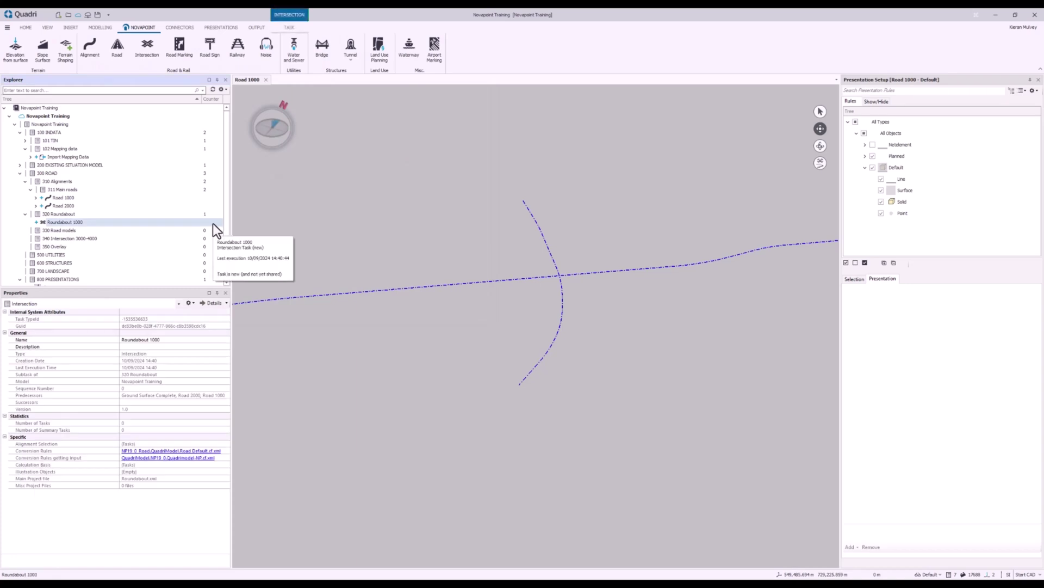
right_click(213, 223)
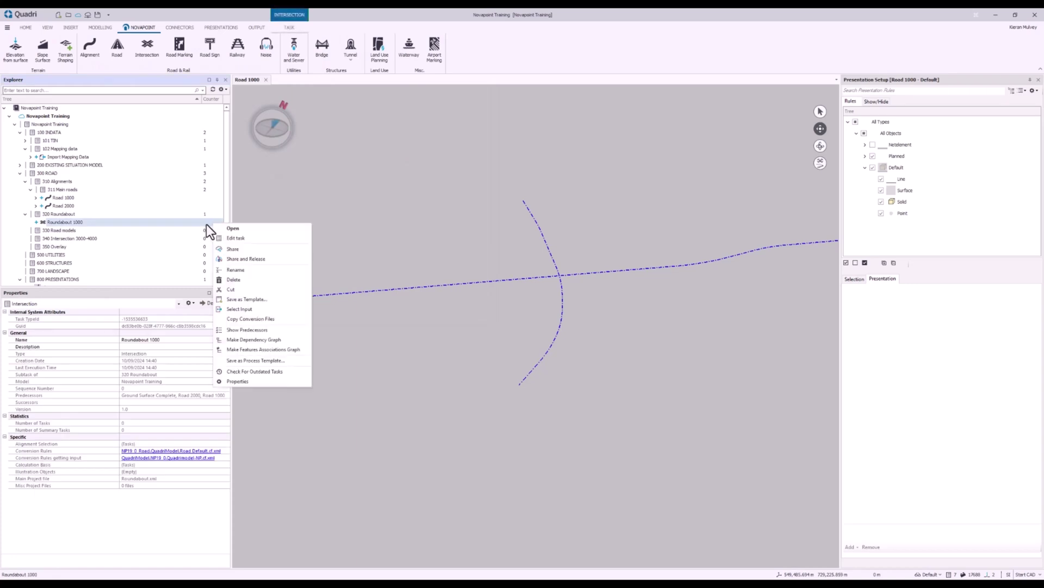
click(241, 229)
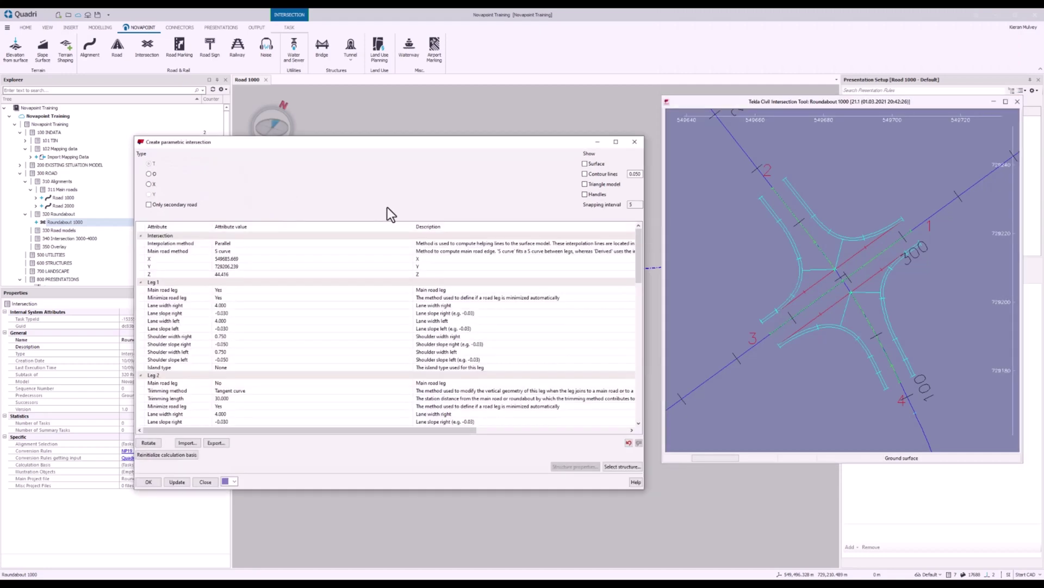
- Change the parametric intersection's type to O for a roundabout
drag(374, 143, 385, 132)
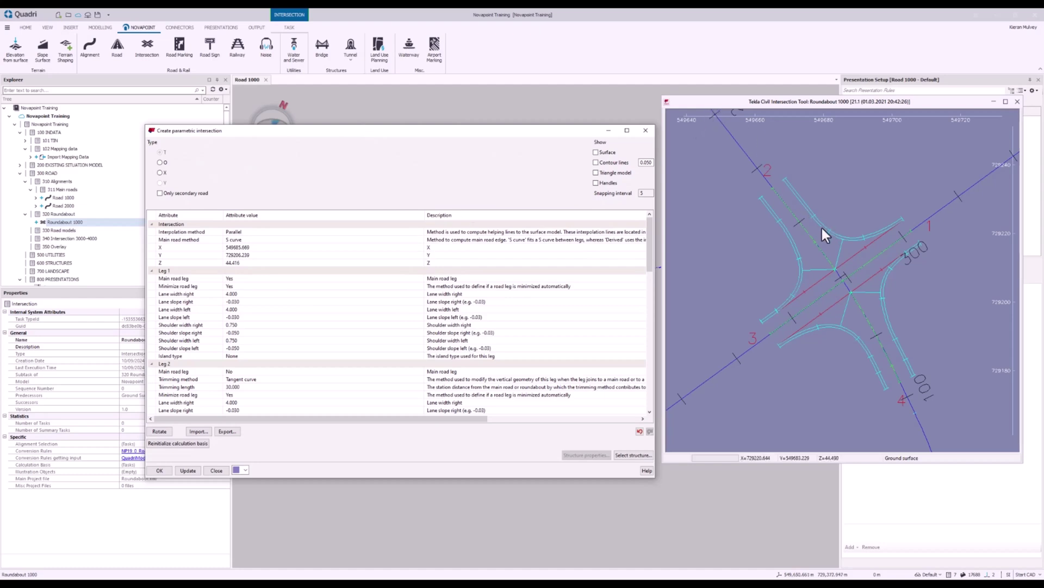
middle_drag(850, 217, 856, 203)
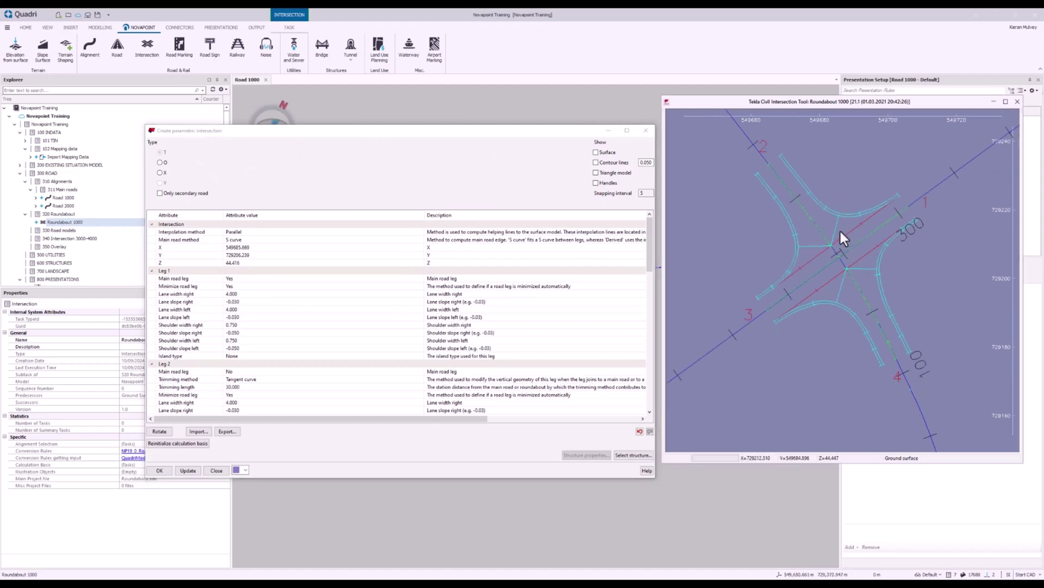
click(294, 159)
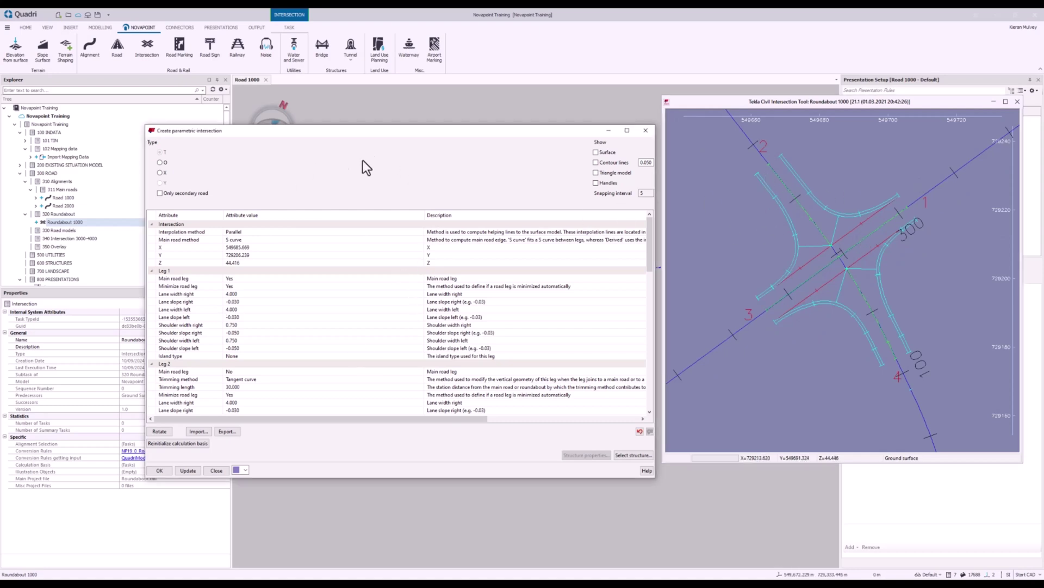
click(161, 162)
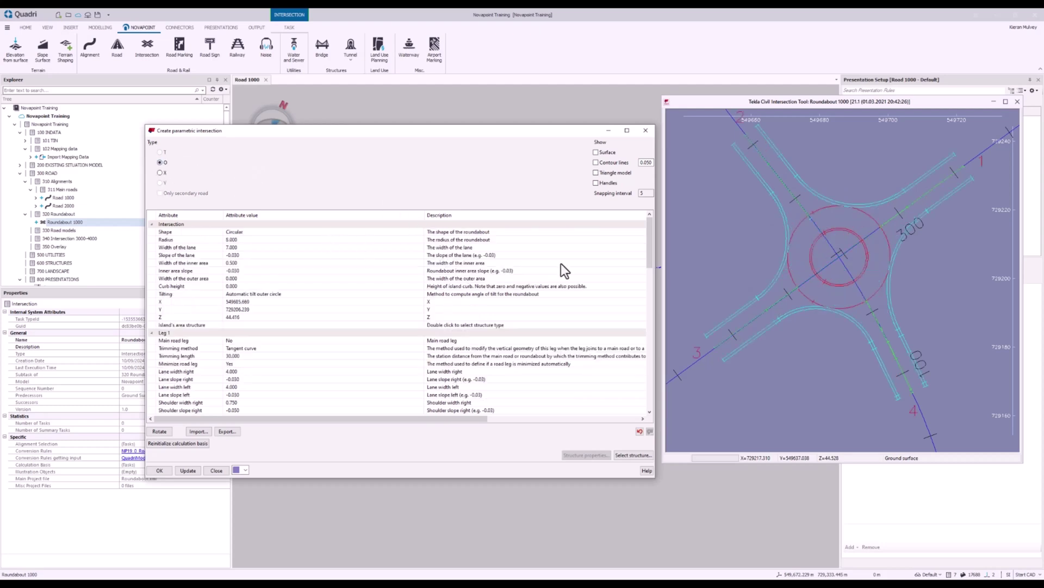
- Set the roundabout's radius to 18 in the intersection attributes
mouse_move(650, 253)
mouse_down()
mouse_move(647, 307)
mouse_move(648, 238)
mouse_up()
click(334, 241)
click(244, 242)
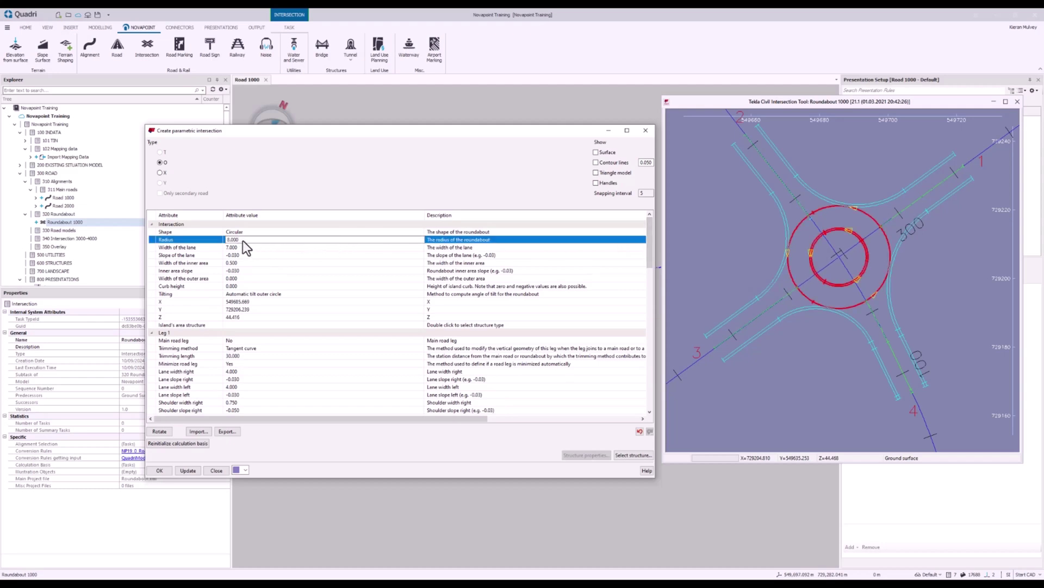
text(18)
key(Return)
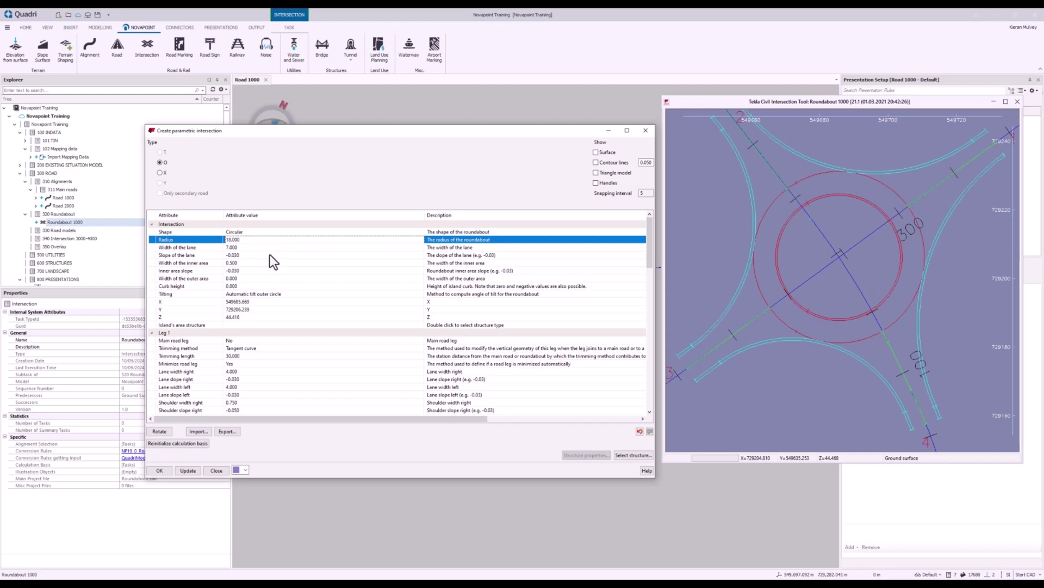
- Assign the Roundabout Central Island template to the island's area structure, accepting its default kerb and run over area parameters
click(306, 324)
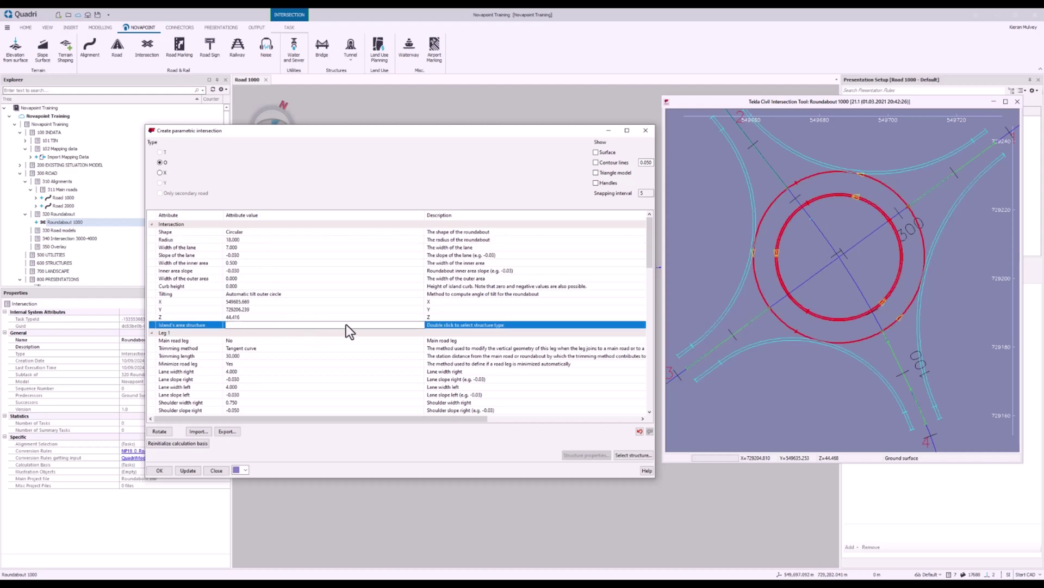
double_click(450, 325)
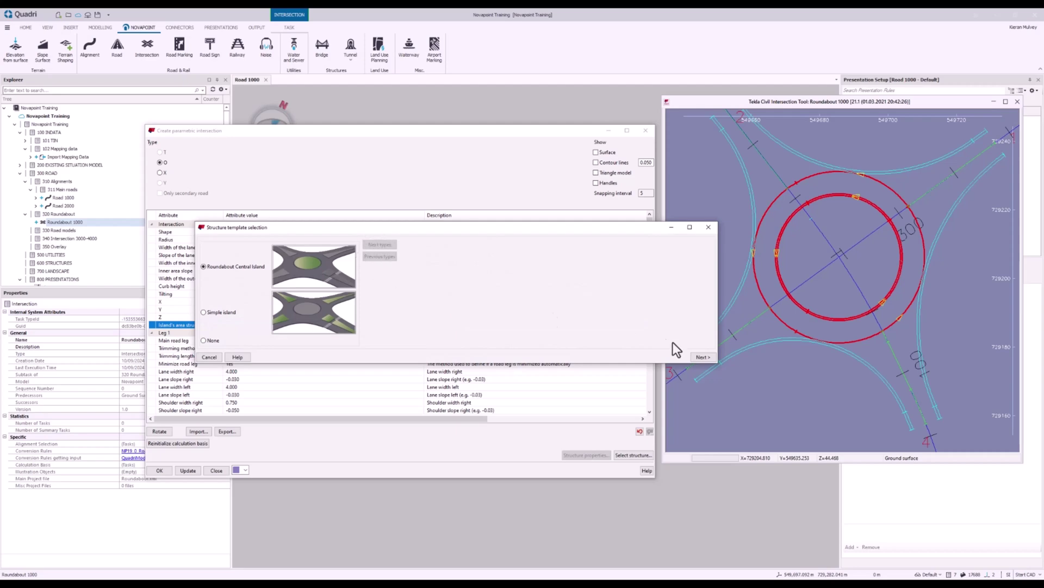
click(704, 357)
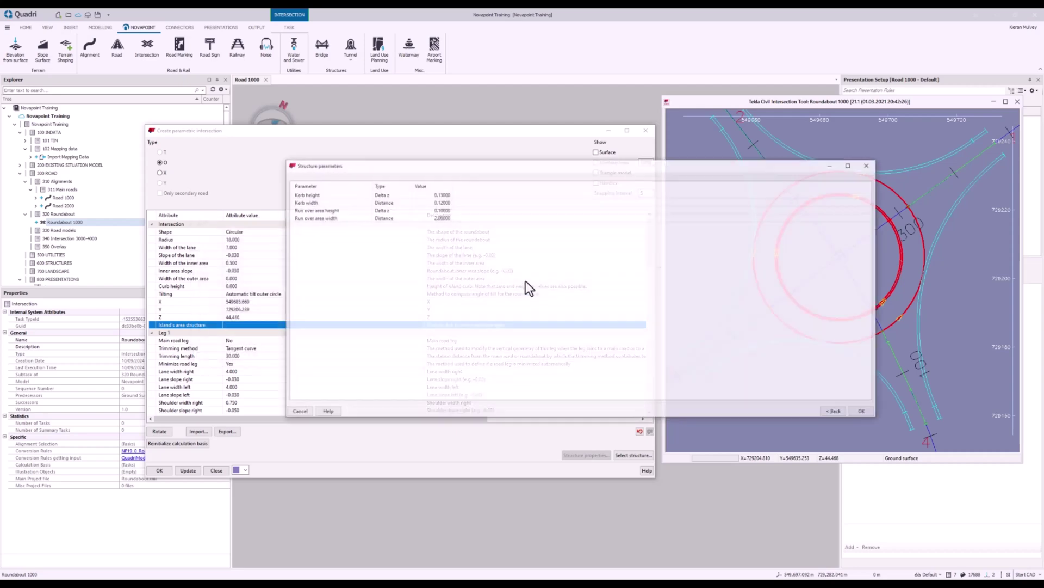
drag(459, 166, 426, 168)
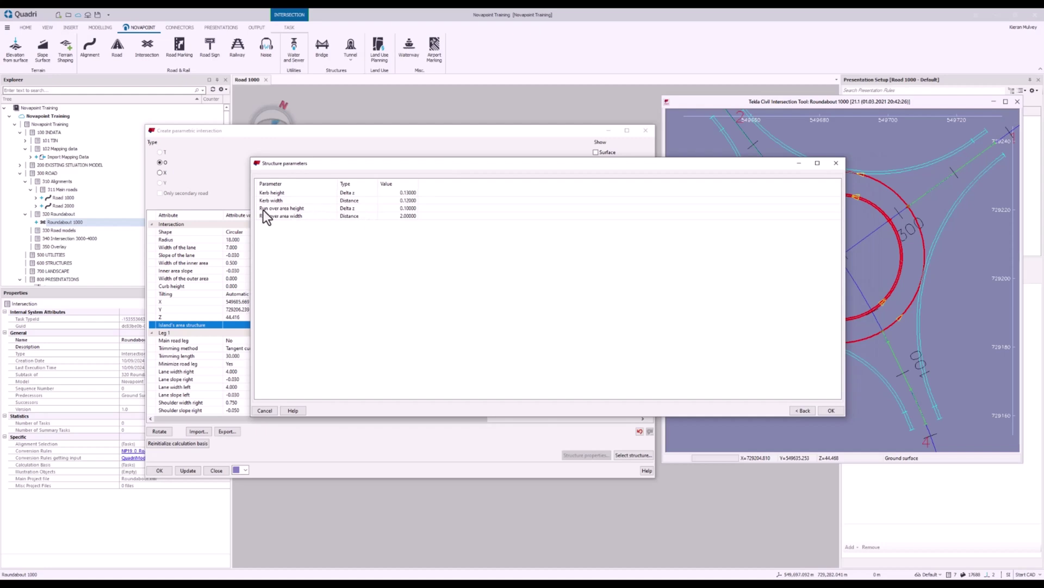
drag(346, 163, 310, 164)
click(797, 411)
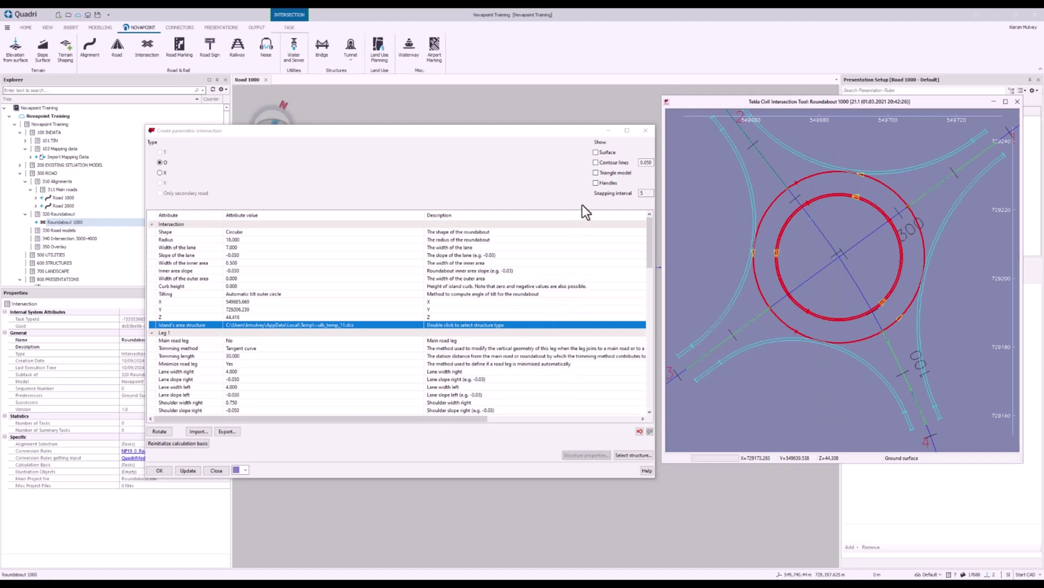
- Set Leg 1's right lane width to 3.65 and right lane slope to -0.025
drag(649, 236, 649, 253)
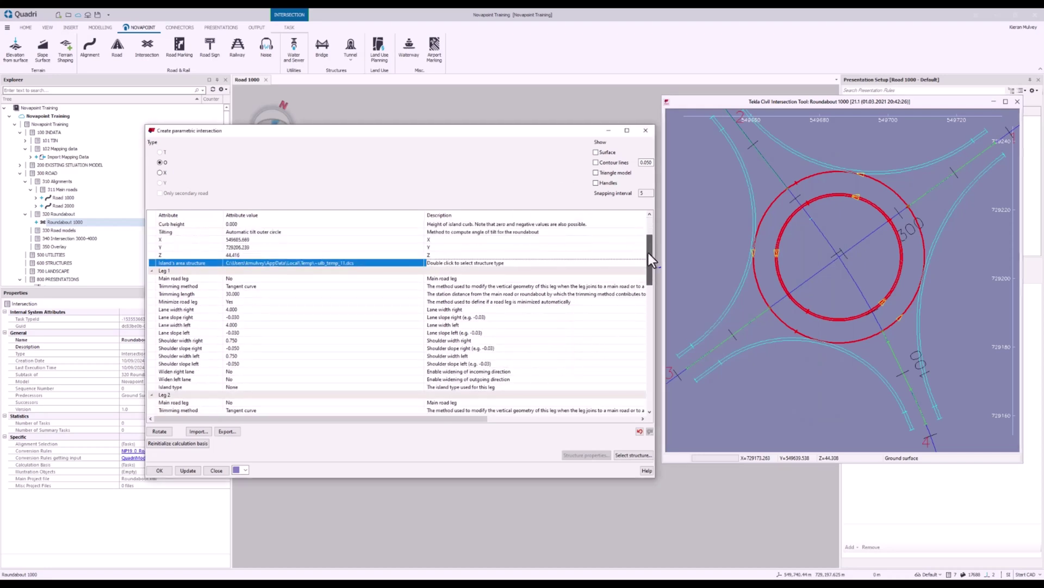
scroll(694, 289, down, 1)
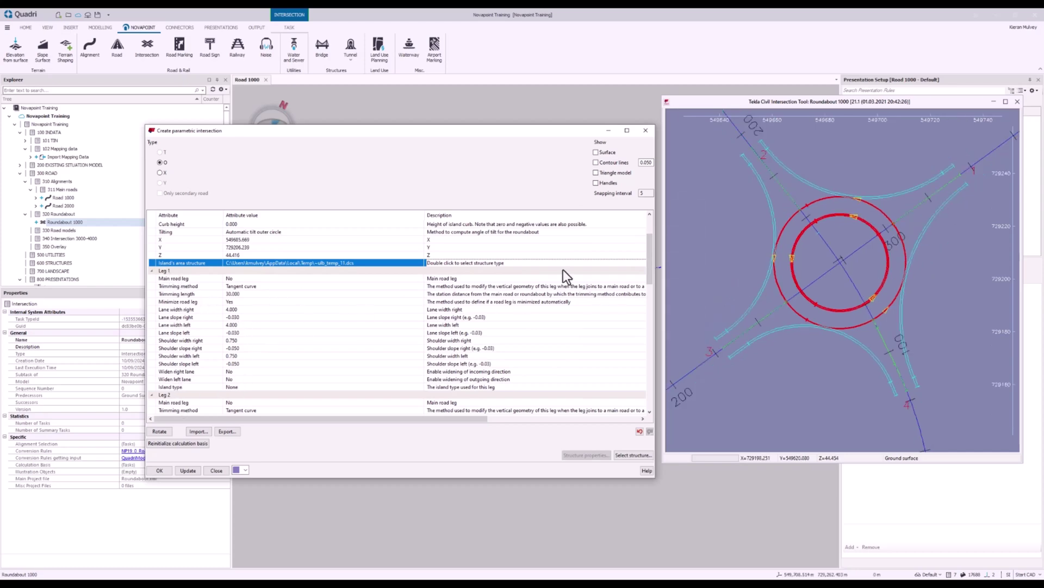
scroll(714, 282, down, 1)
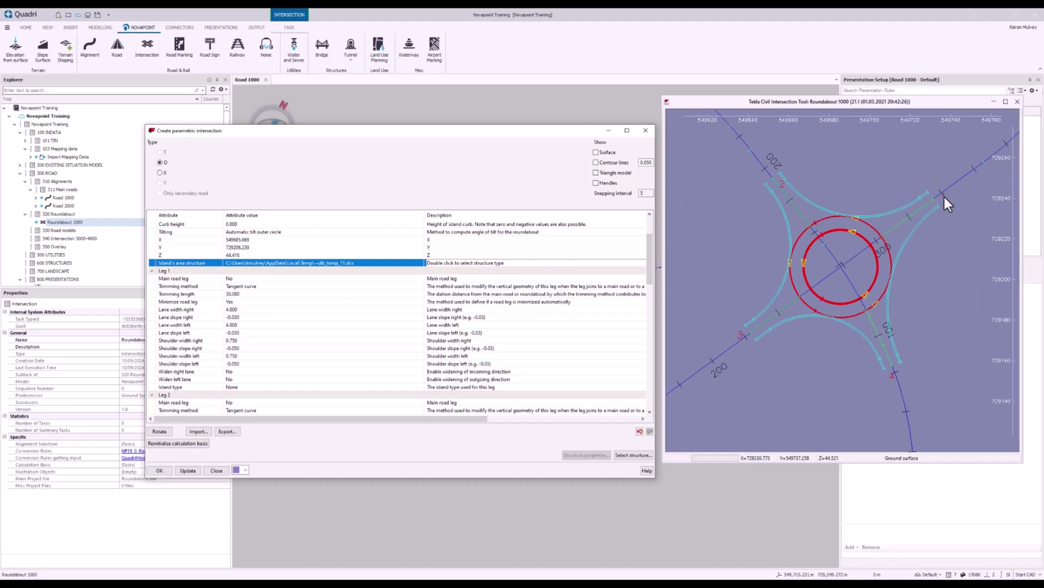
click(888, 377)
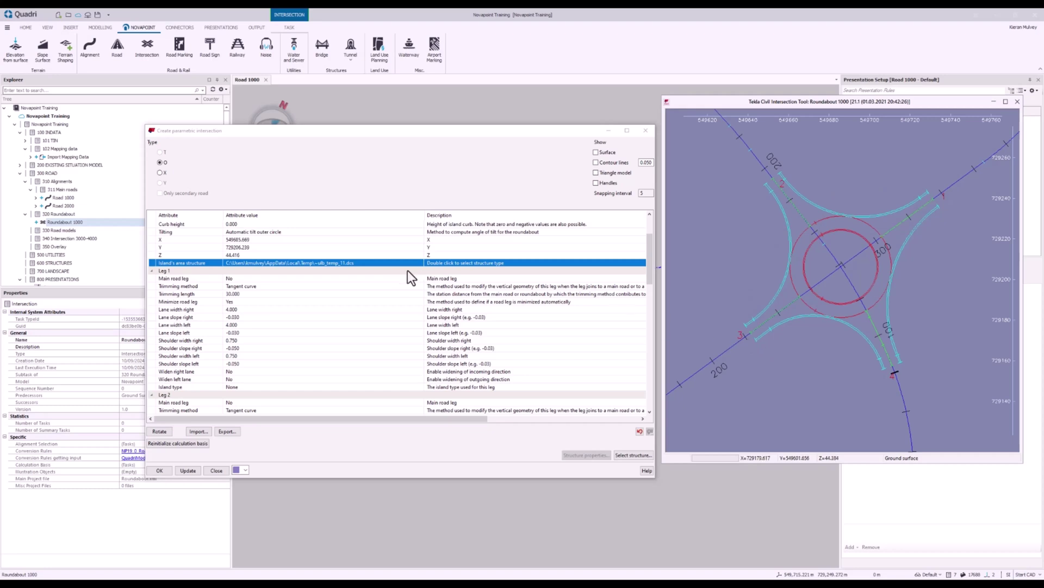
click(257, 310)
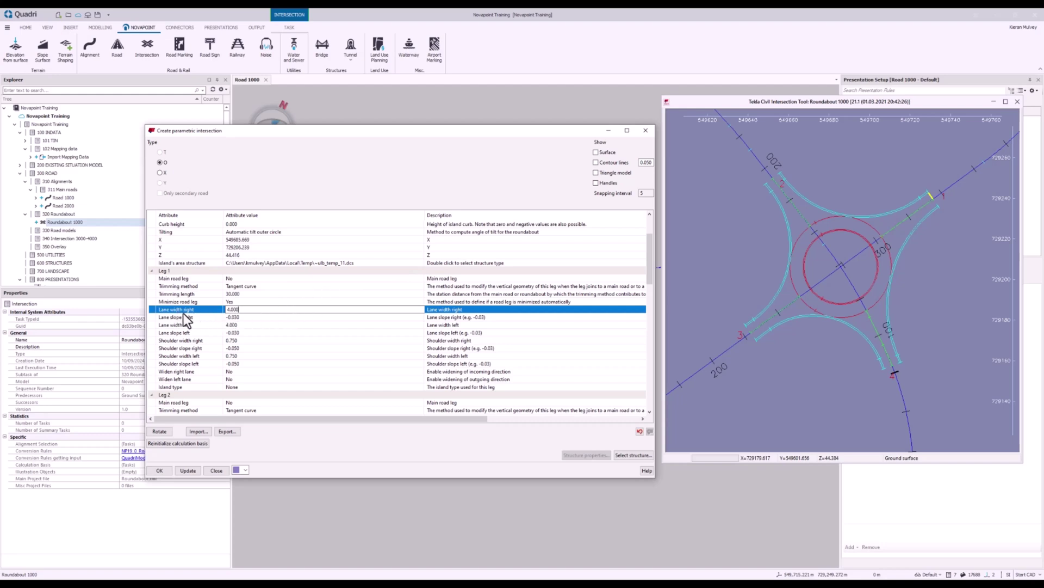
double_click(272, 312)
text(3.65)
key(Return)
click(248, 318)
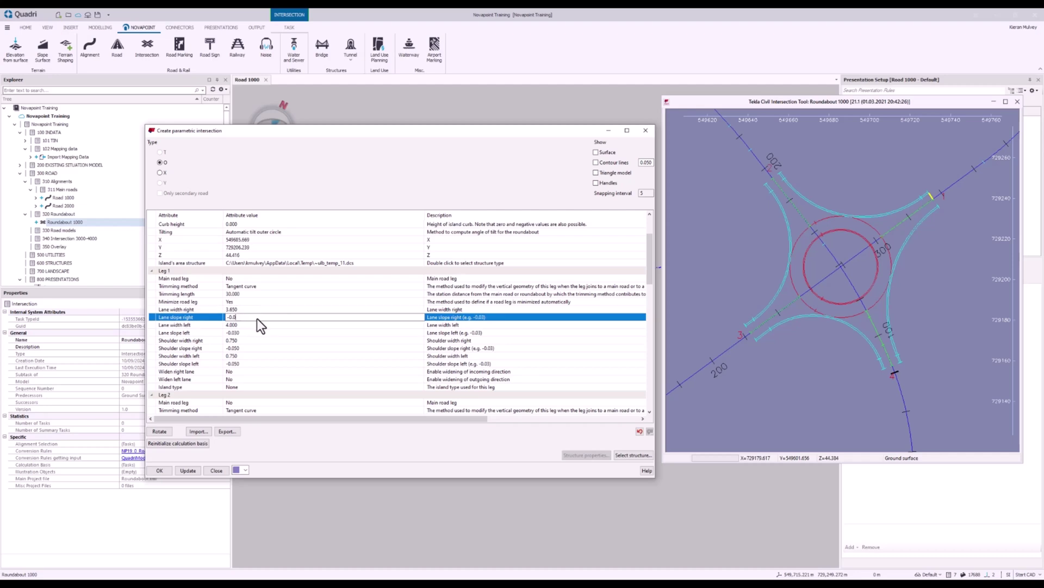
text(-0.025)
key(Return)
- Set Leg 1's left lane width to 3.65 and left lane slope to -0.025
text(3.)
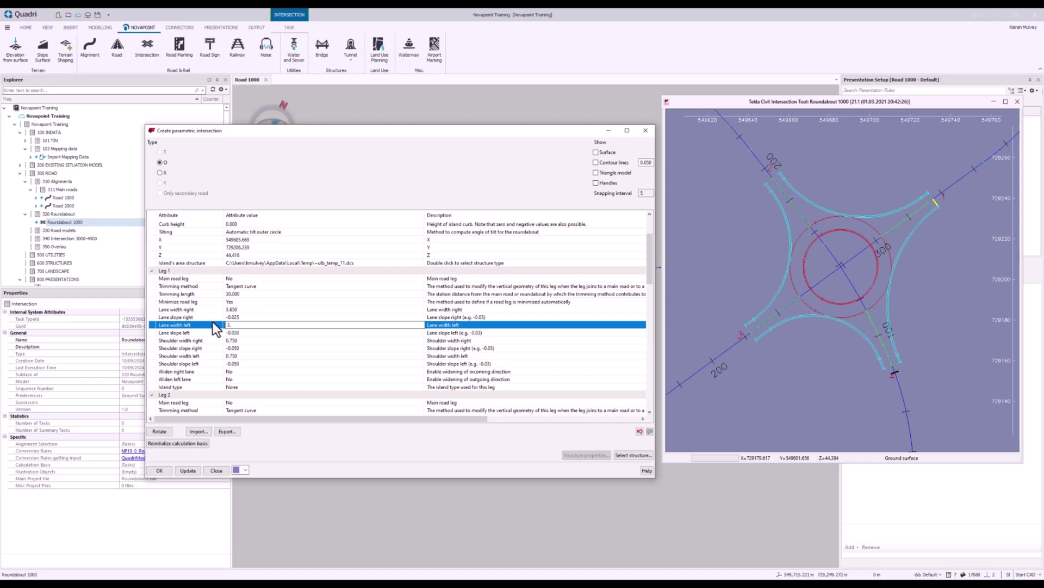
text(65)
key(Return)
click(244, 334)
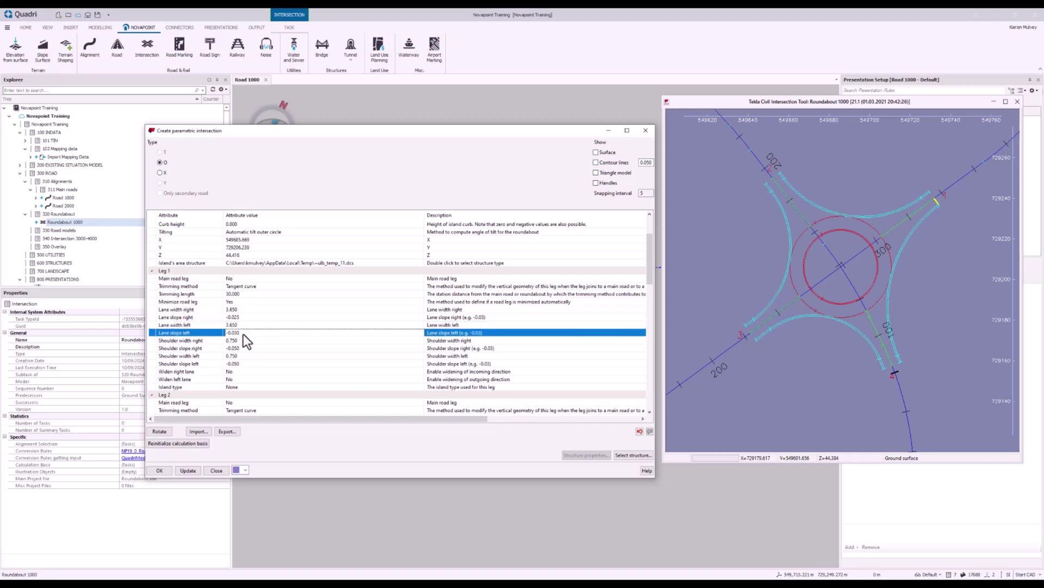
text(-0.025)
key(Return)
click(236, 332)
- Set Leg 1's right shoulder width to 2.5 and right shoulder slope to -0.025
click(262, 338)
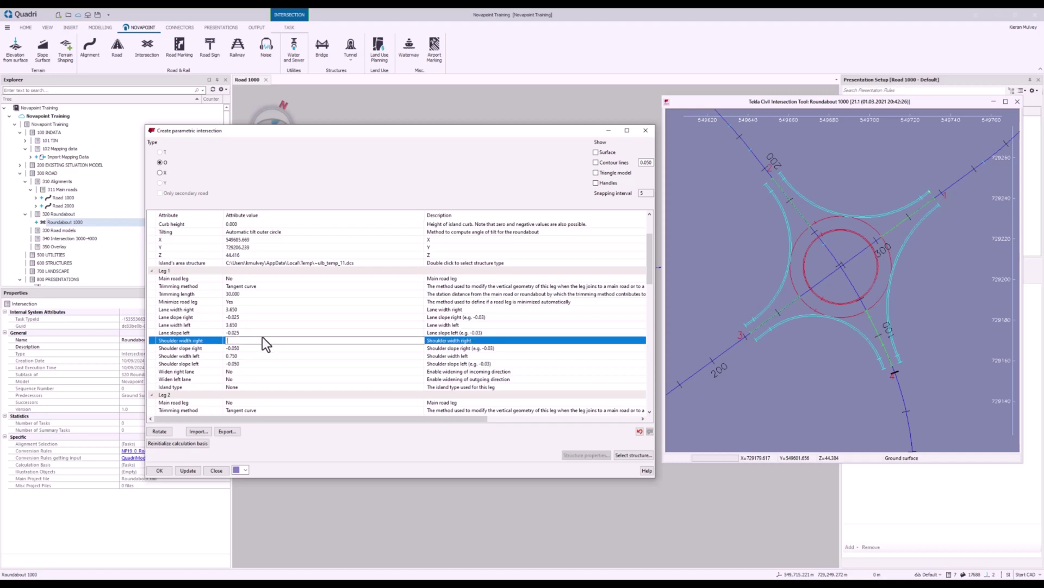
text(2.5)
key(Return)
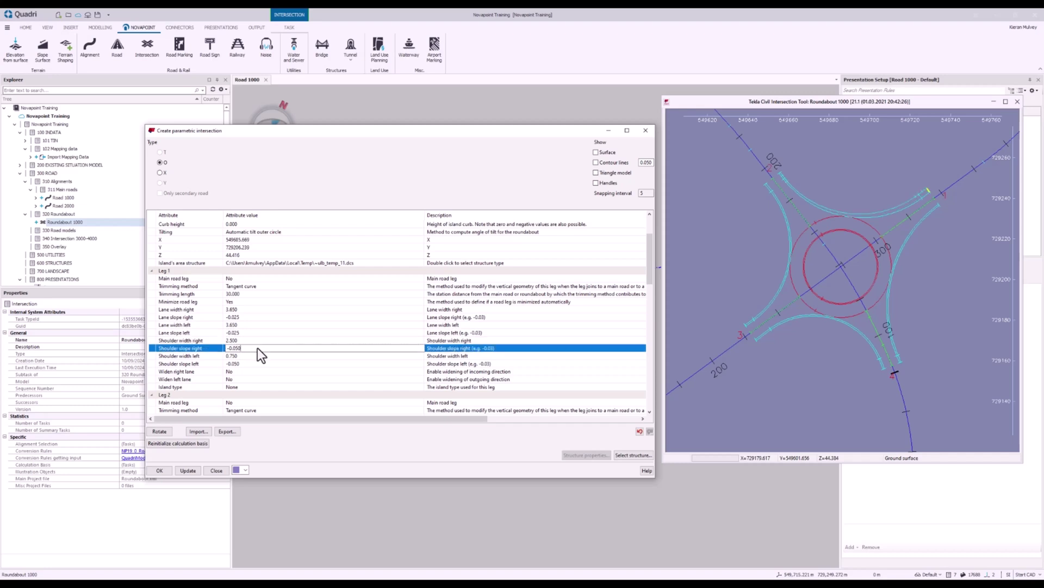
text(-0.025)
key(Return)
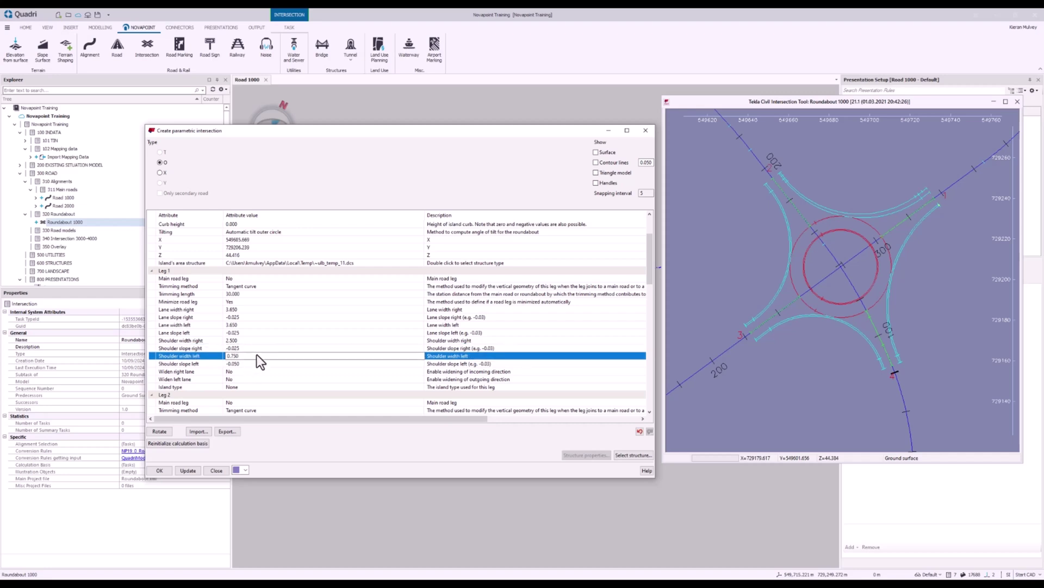
- Set Leg 1's left shoulder width to 2.5 and left shoulder slope to -0.025
text(2.5)
key(Return)
text(-0.0)
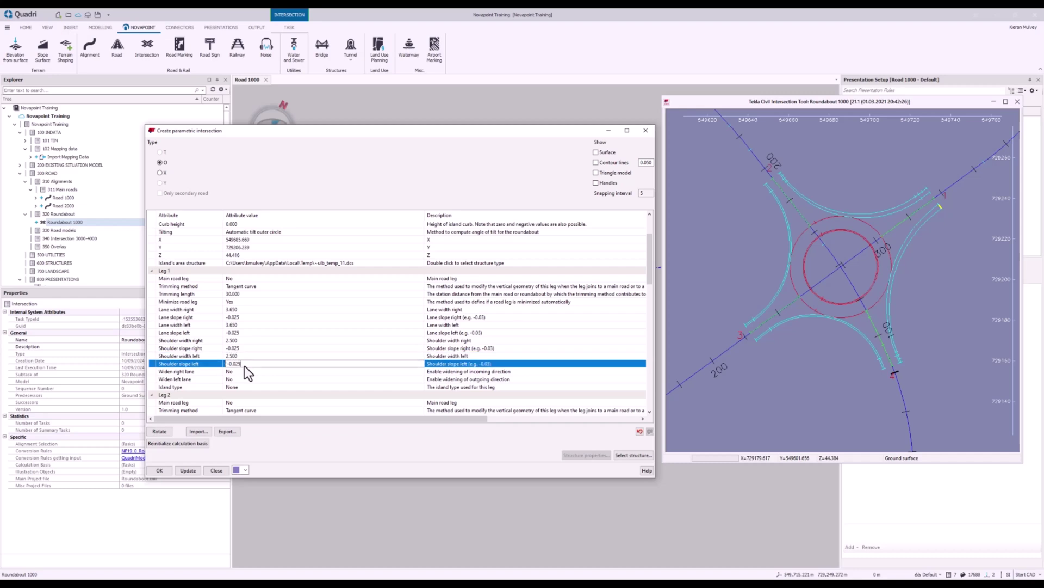
text(25)
key(Up)
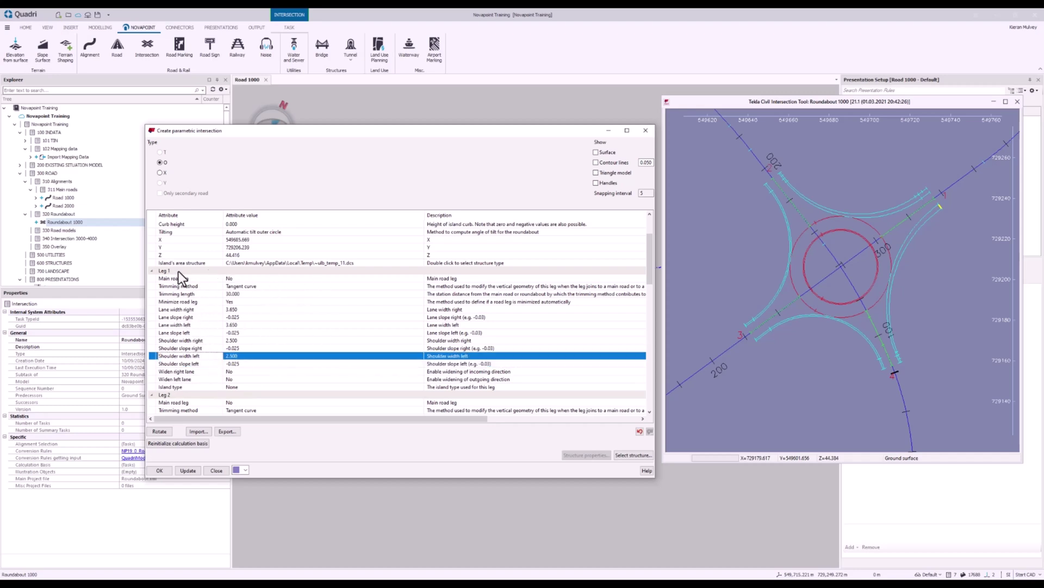
- Copy Leg 1's leg parameters and paste them onto Leg 2
double_click(178, 271)
right_click(176, 270)
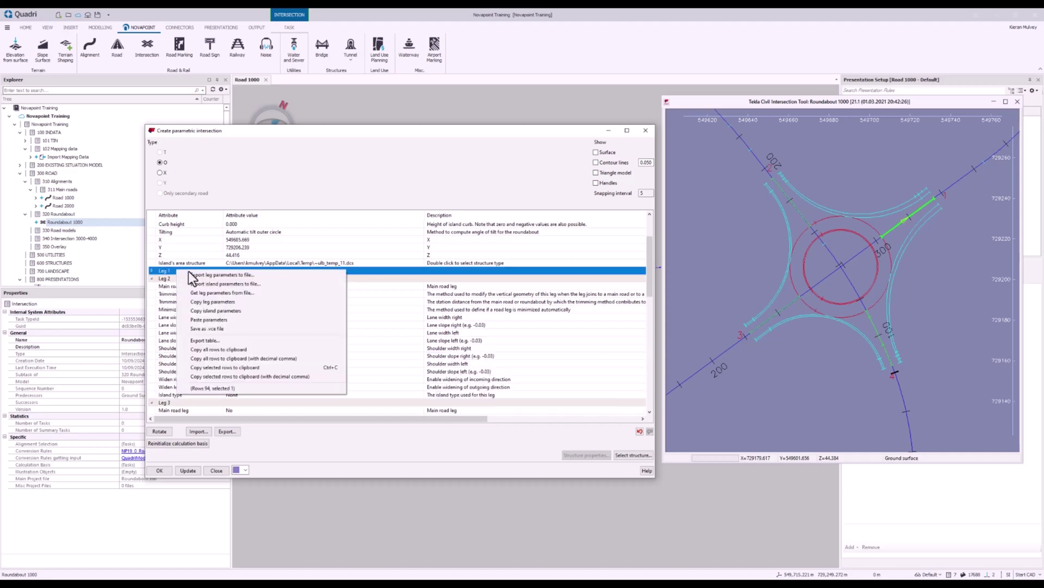
click(231, 302)
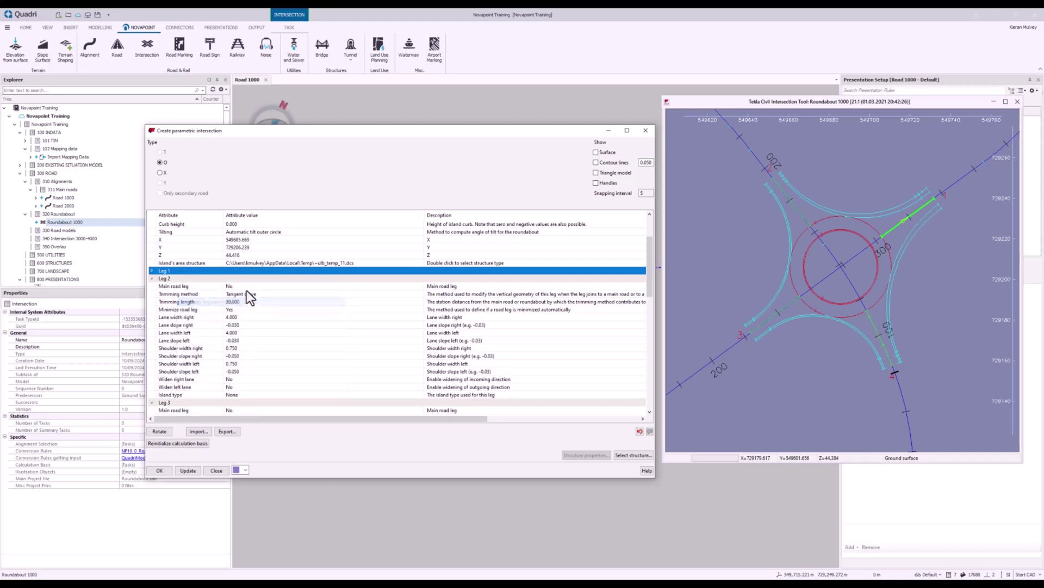
double_click(196, 279)
right_click(198, 279)
click(227, 327)
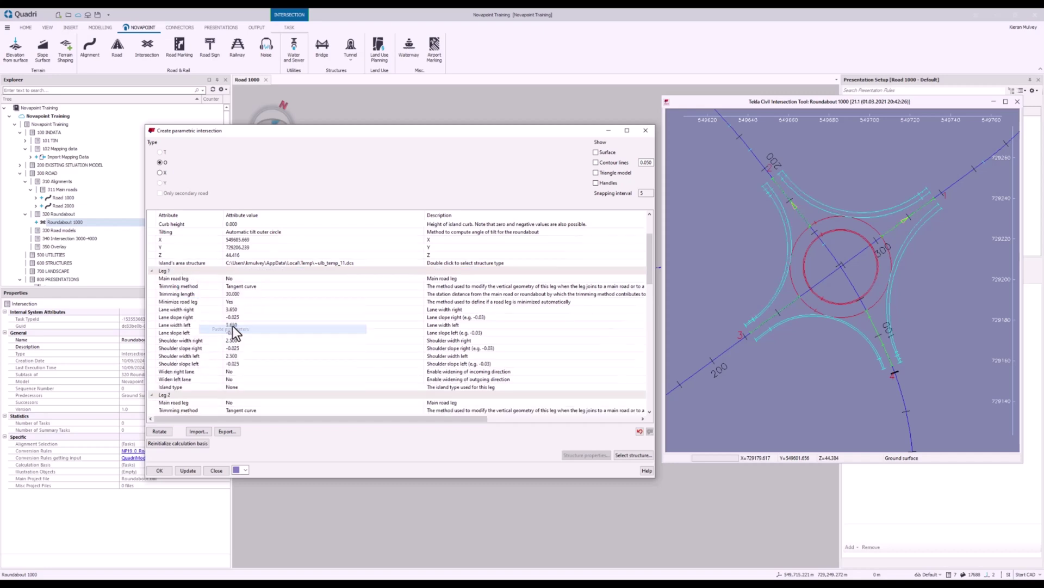
scroll(183, 359, down, 5)
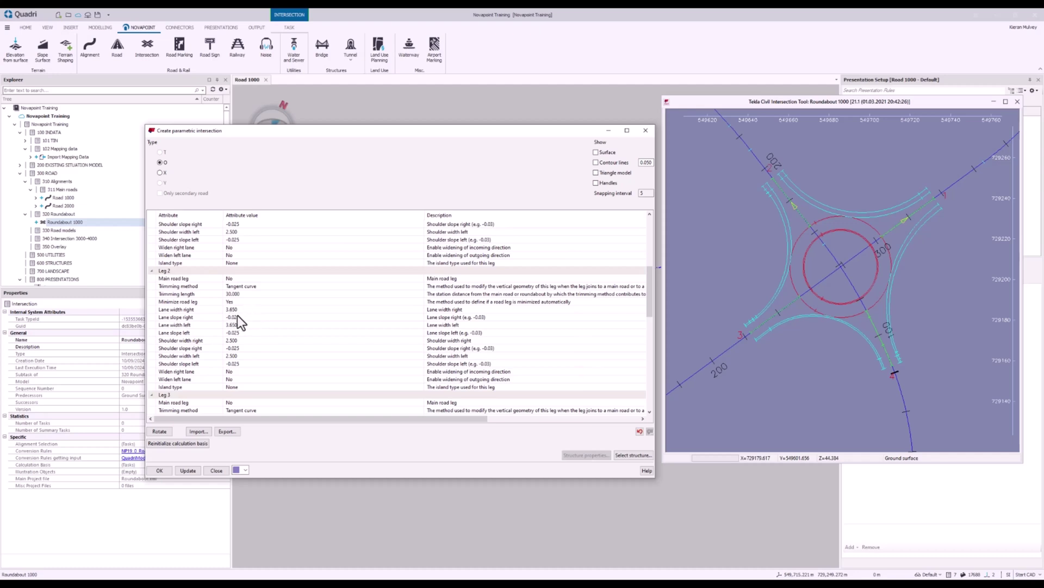
- Collapse Leg 2 and paste the copied leg parameters onto Leg 3
click(152, 270)
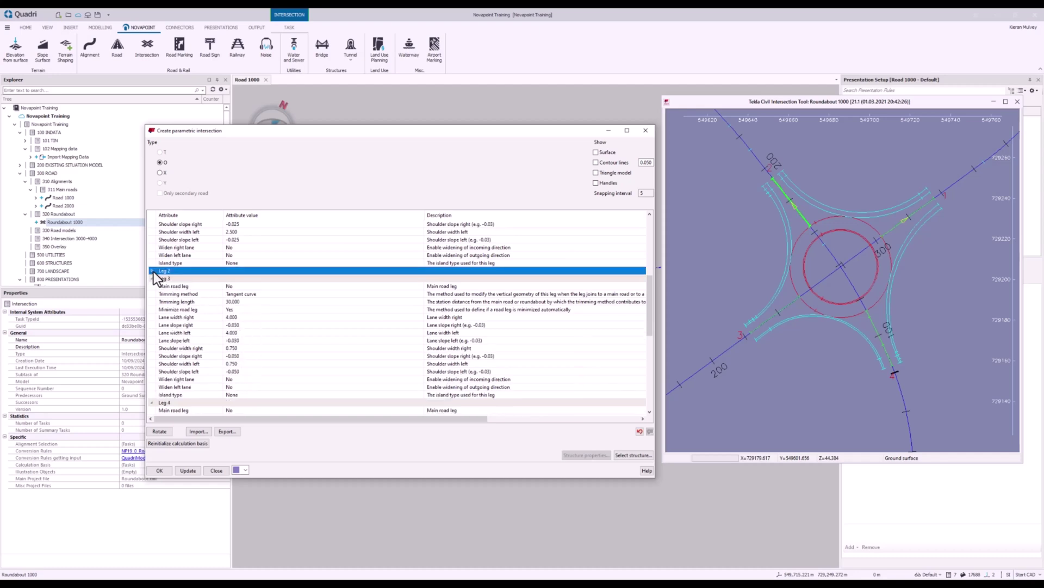
double_click(185, 278)
right_click(187, 279)
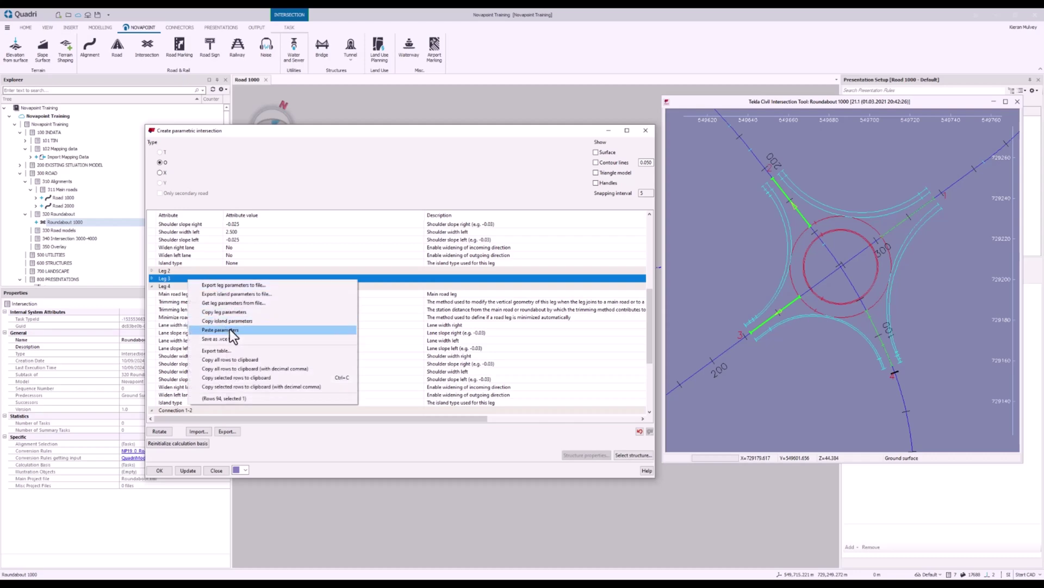
click(229, 329)
- Paste the copied leg parameters onto Leg 4 and check its geometry in the intersection preview
scroll(188, 324, down, 10)
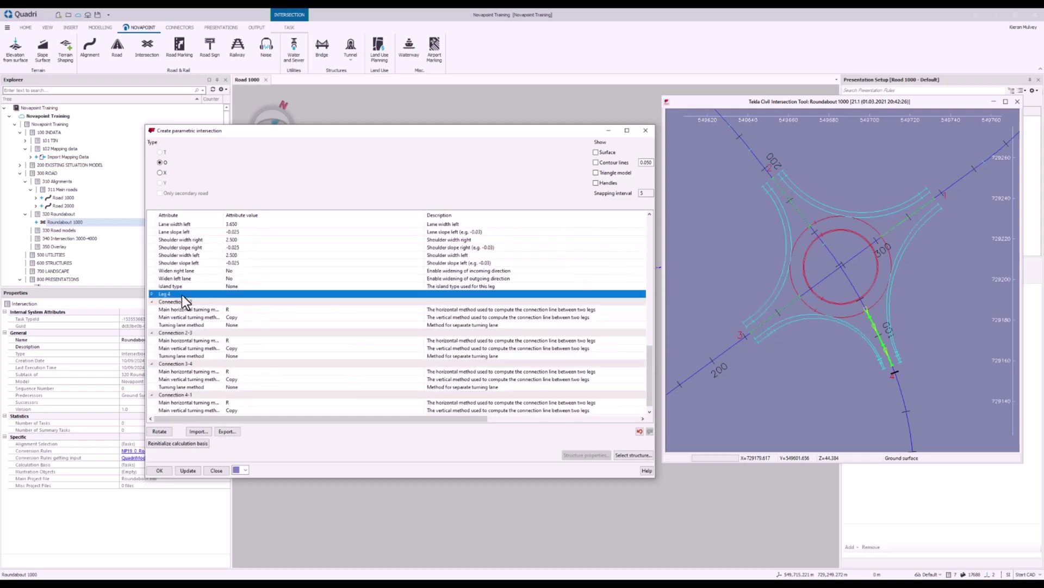
right_click(182, 294)
click(227, 347)
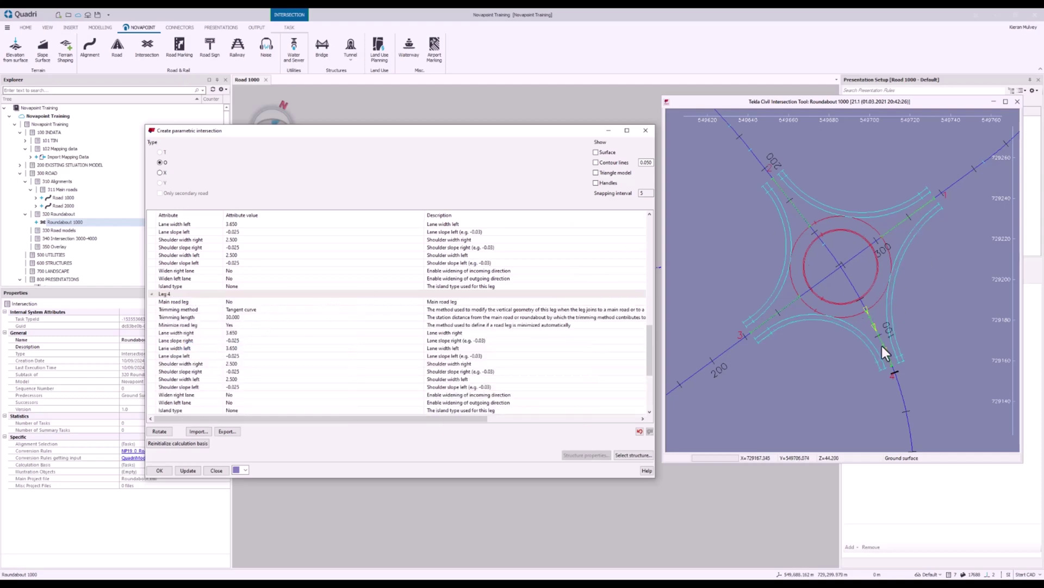
scroll(886, 345, up, 3)
middle_drag(900, 333, 893, 312)
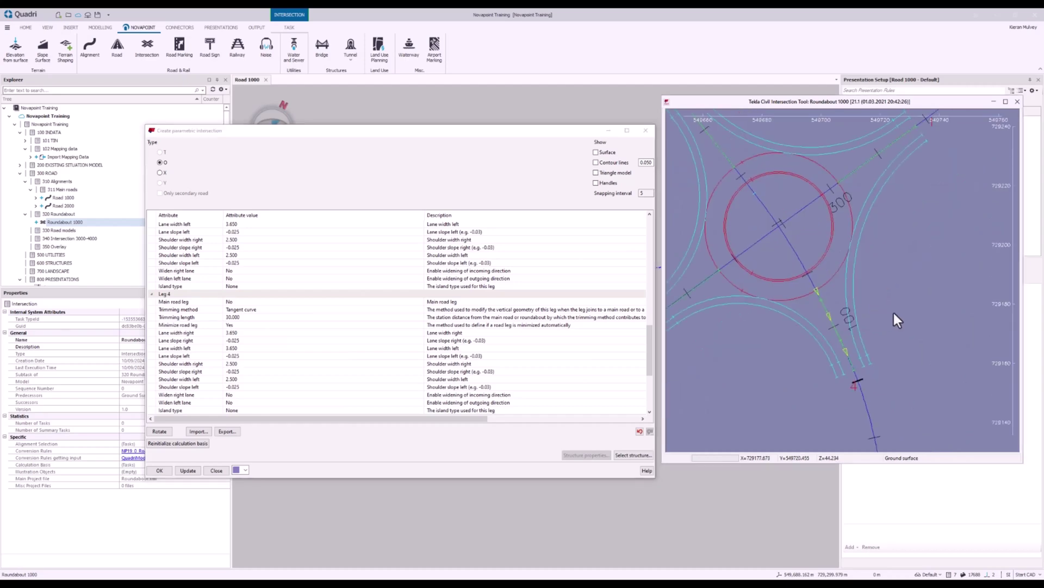
- Set Leg 1's island type to Roundabout island
click(353, 277)
scroll(357, 286, up, 15)
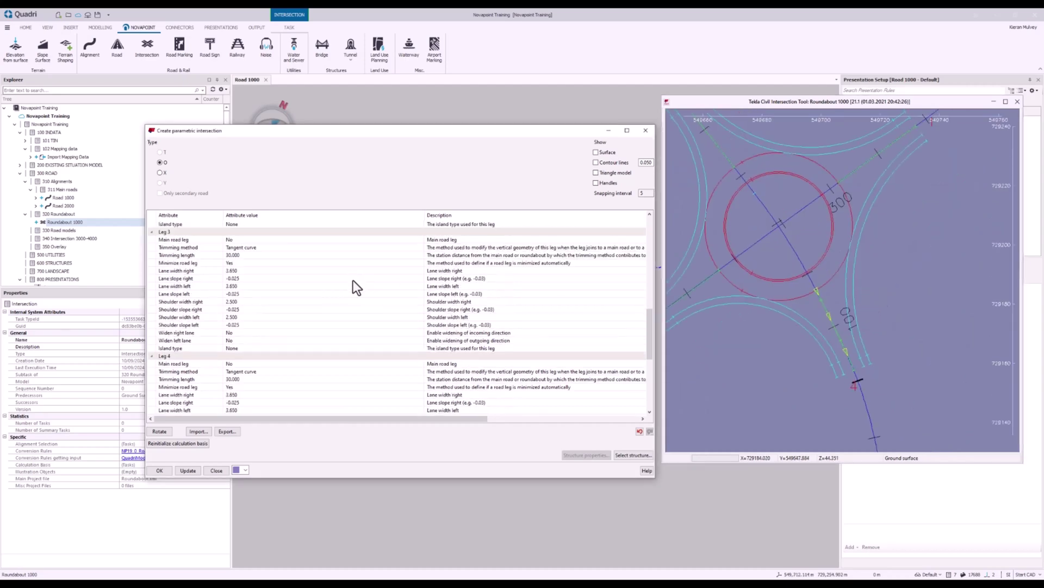
scroll(362, 302, up, 3)
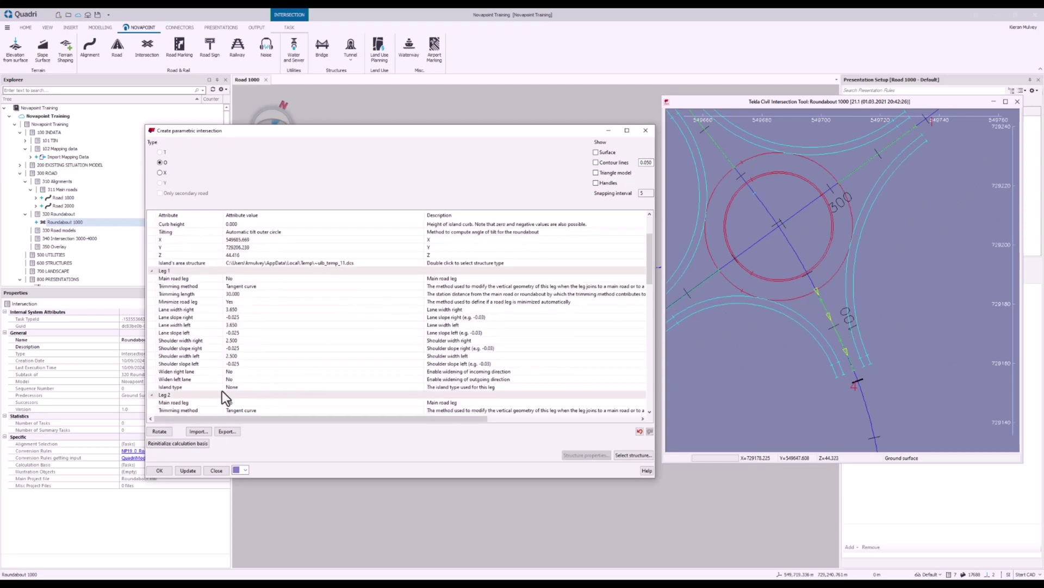
click(260, 387)
click(423, 387)
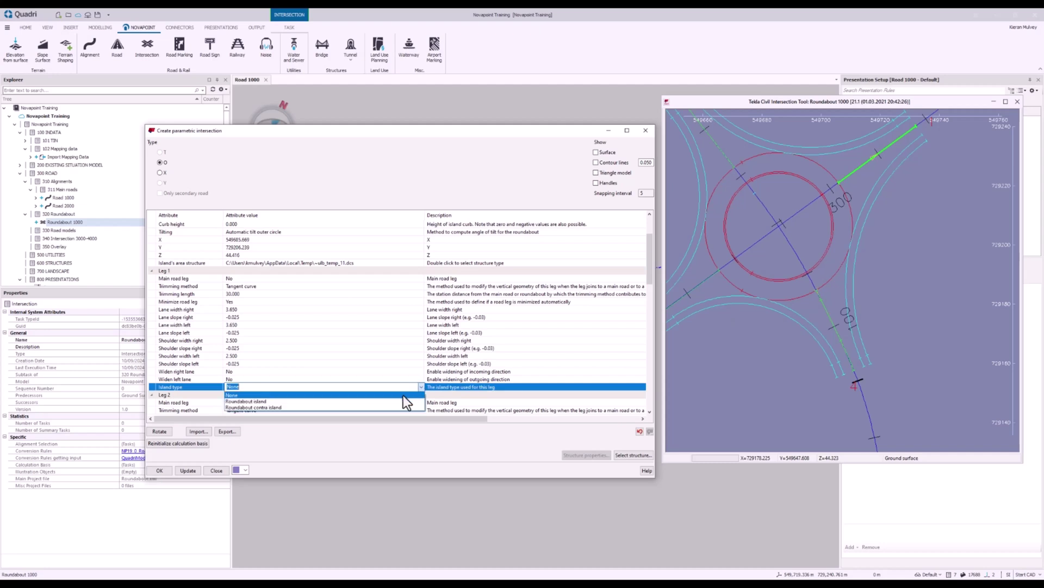
click(389, 401)
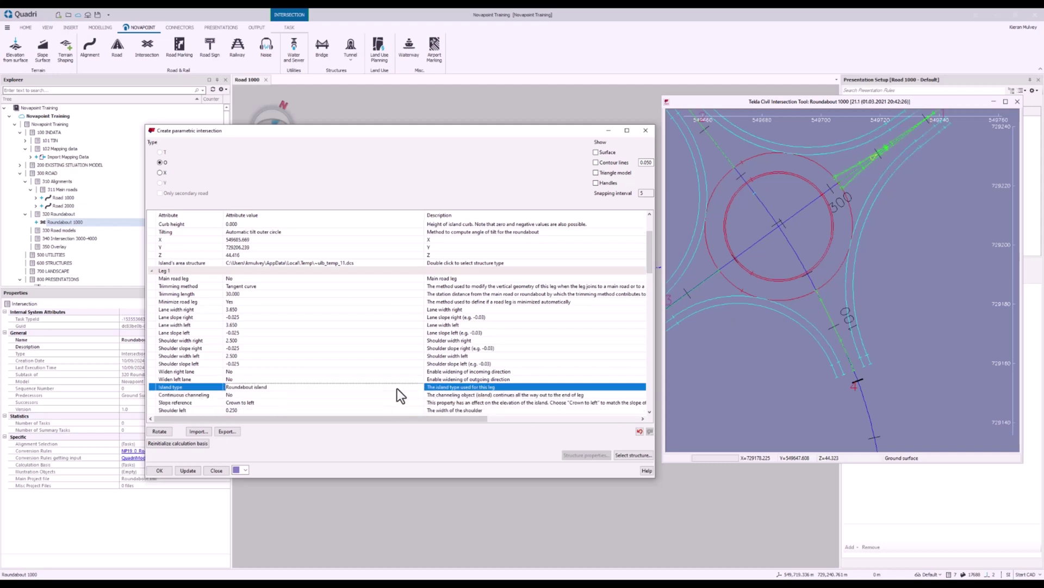
- Assign the Simple island template to Leg 1's island area structure, accepting the default kerb height and width
scroll(397, 389, down, 4)
scroll(393, 383, down, 1)
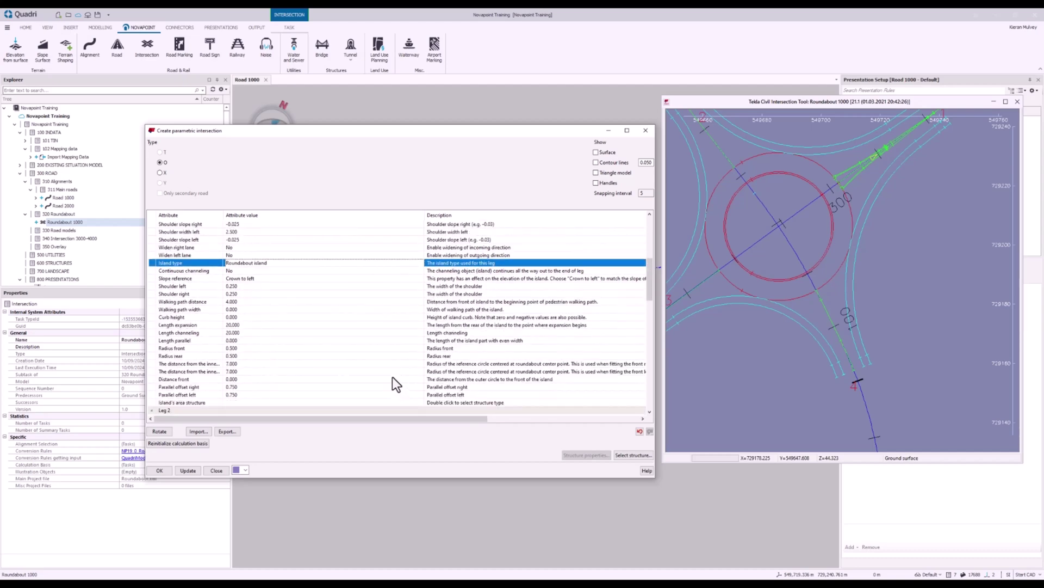
click(360, 394)
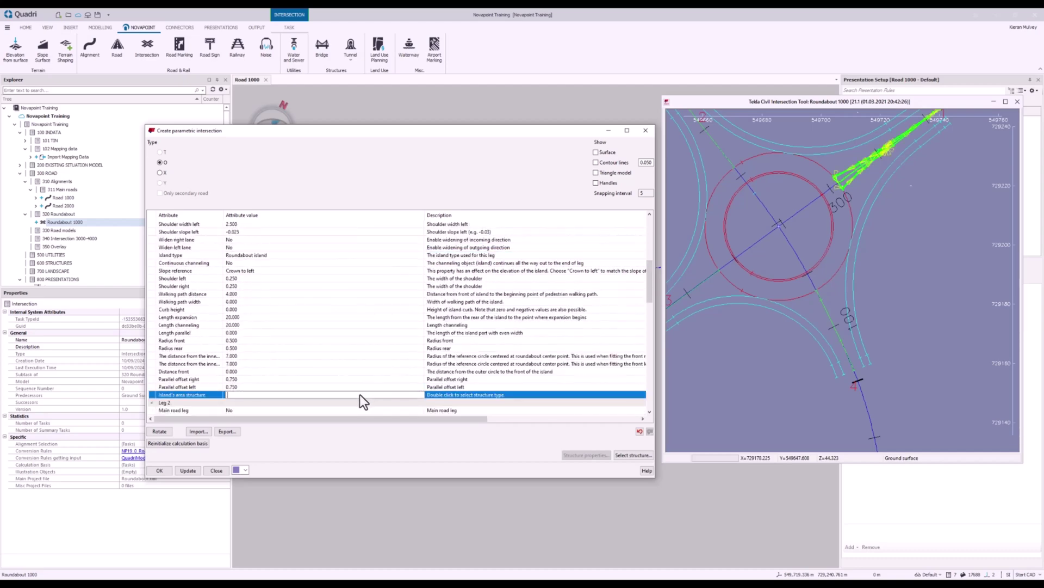
double_click(461, 394)
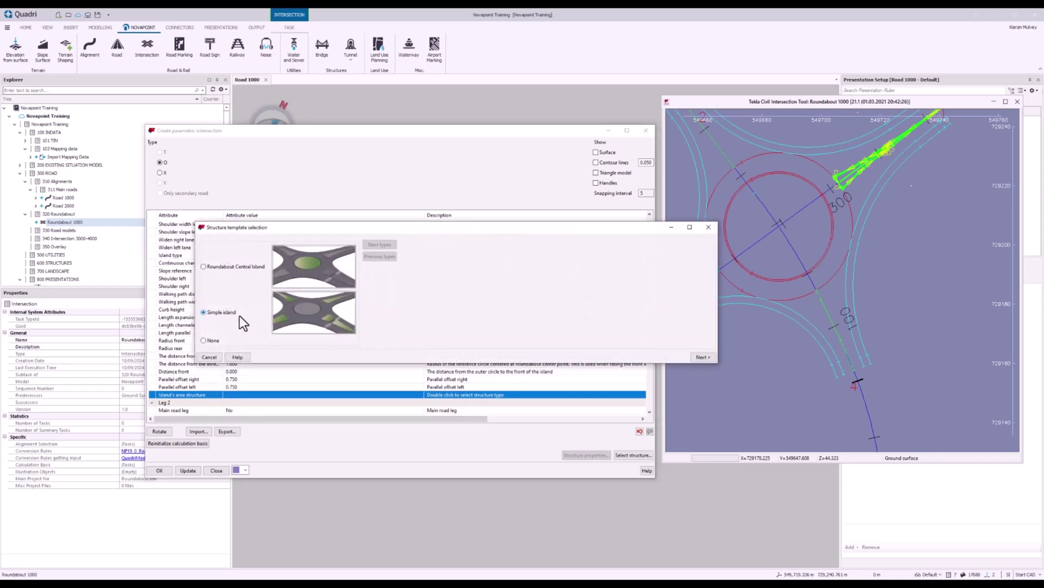
click(704, 357)
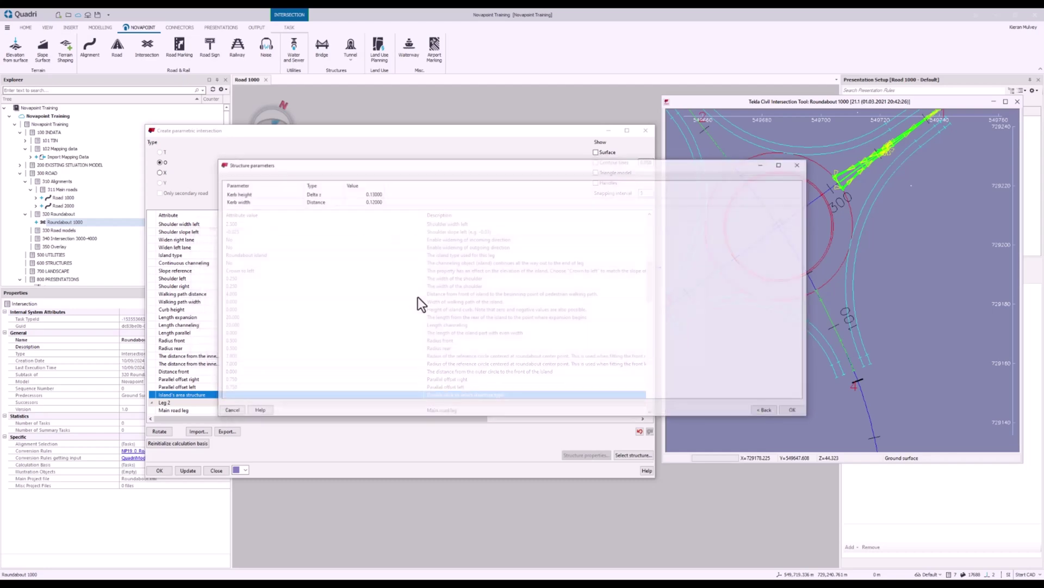
click(796, 411)
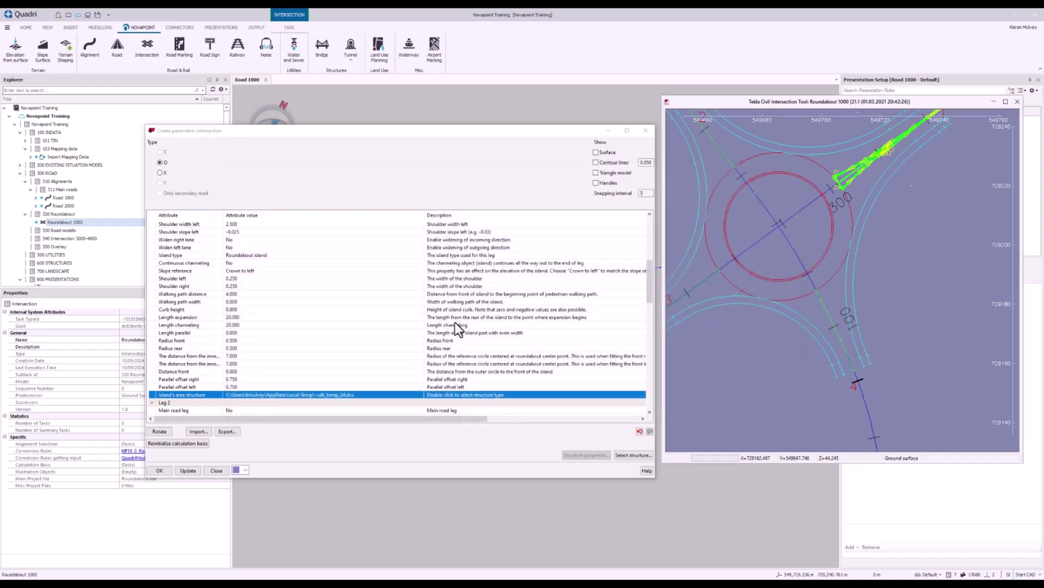
- Set Leg 2's island type to Roundabout island
scroll(386, 332, down, 1)
scroll(390, 328, down, 6)
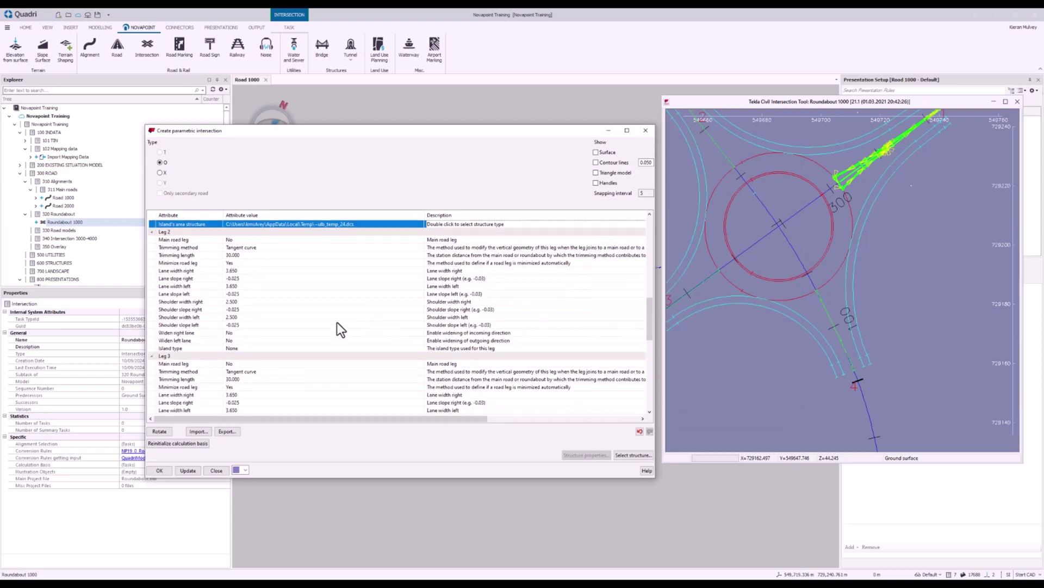
click(296, 348)
click(421, 348)
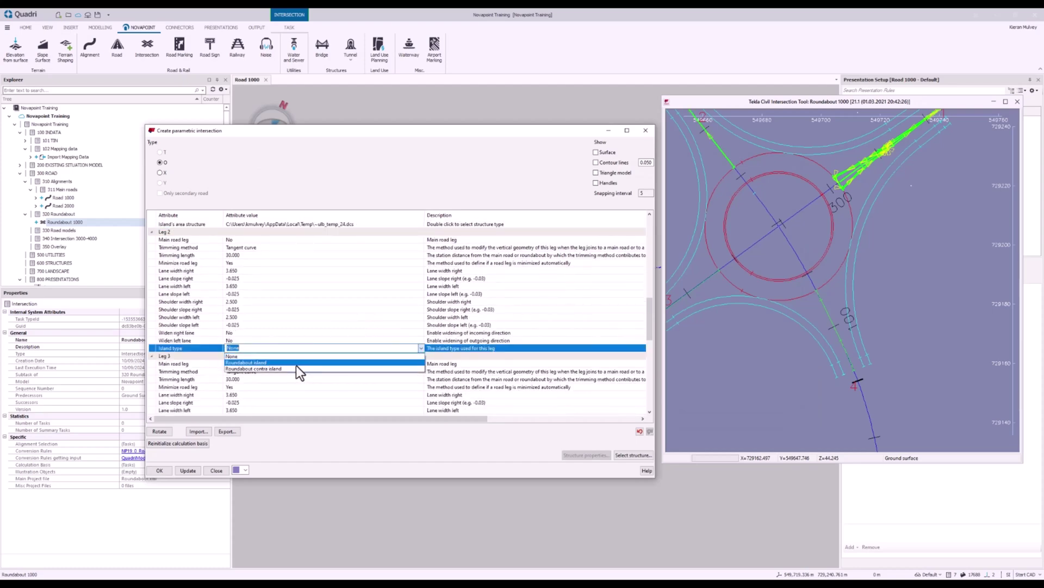
click(297, 363)
- Assign the Simple island template to Leg 2's island area structure, accepting its default kerb parameters
scroll(498, 360, down, 5)
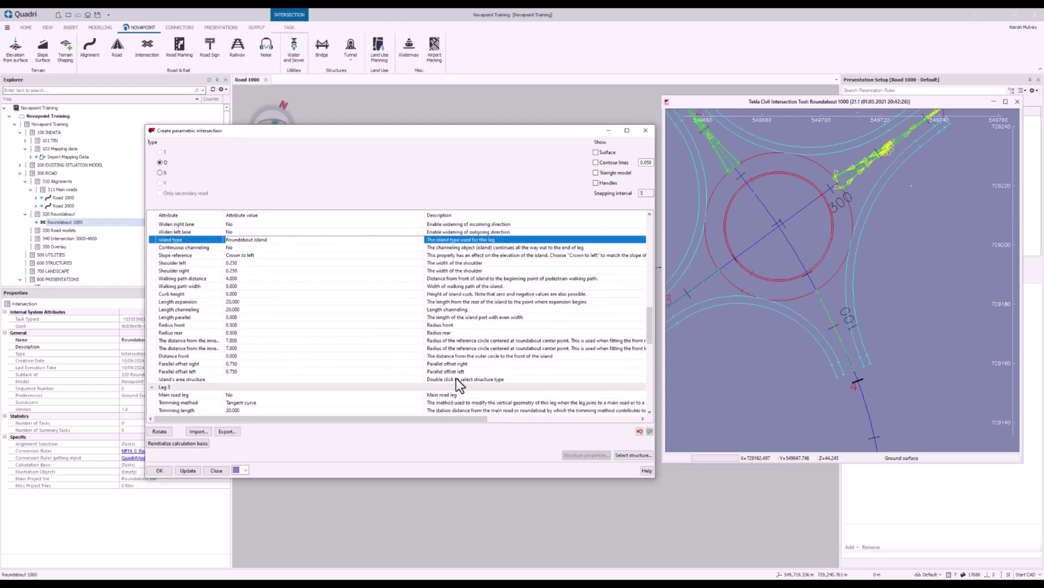
double_click(456, 378)
click(225, 312)
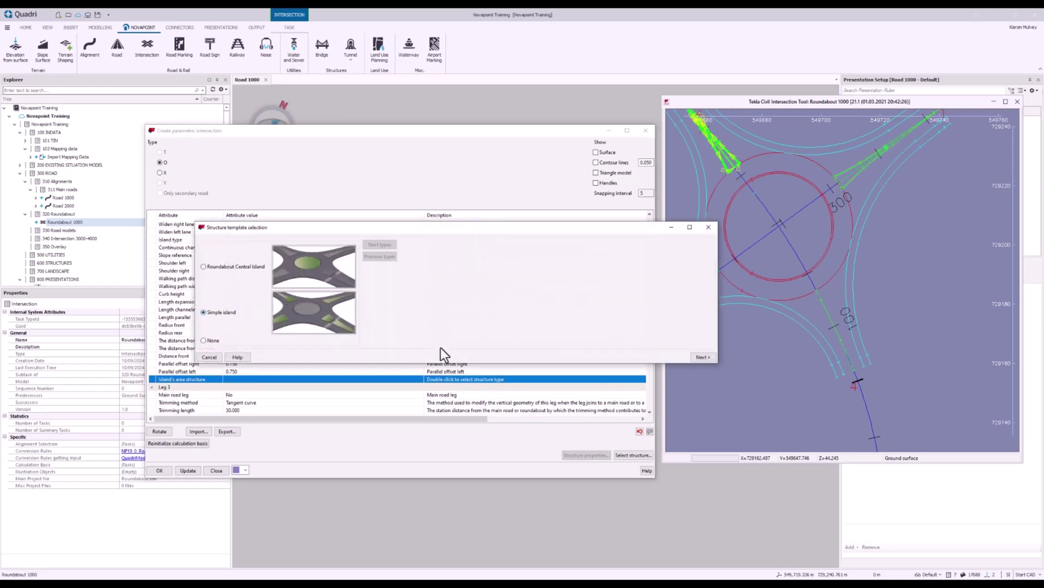
click(703, 356)
click(707, 411)
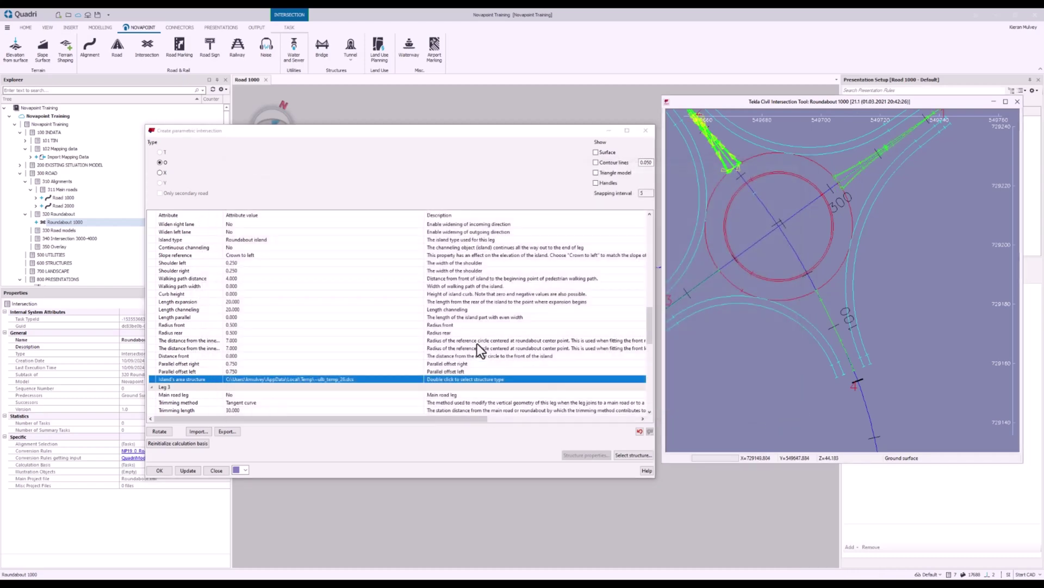
- Set Leg 3's island type to Roundabout island
scroll(465, 330, down, 6)
click(420, 341)
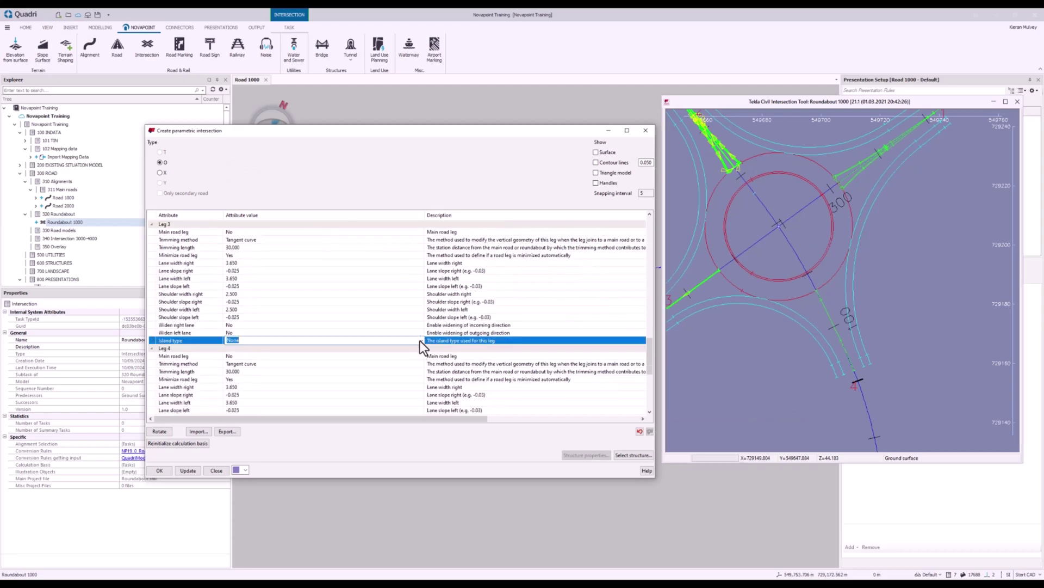
click(420, 340)
click(361, 354)
- Assign the Simple island template to Leg 3's island area structure, accepting the default kerb height and width
scroll(550, 355, down, 4)
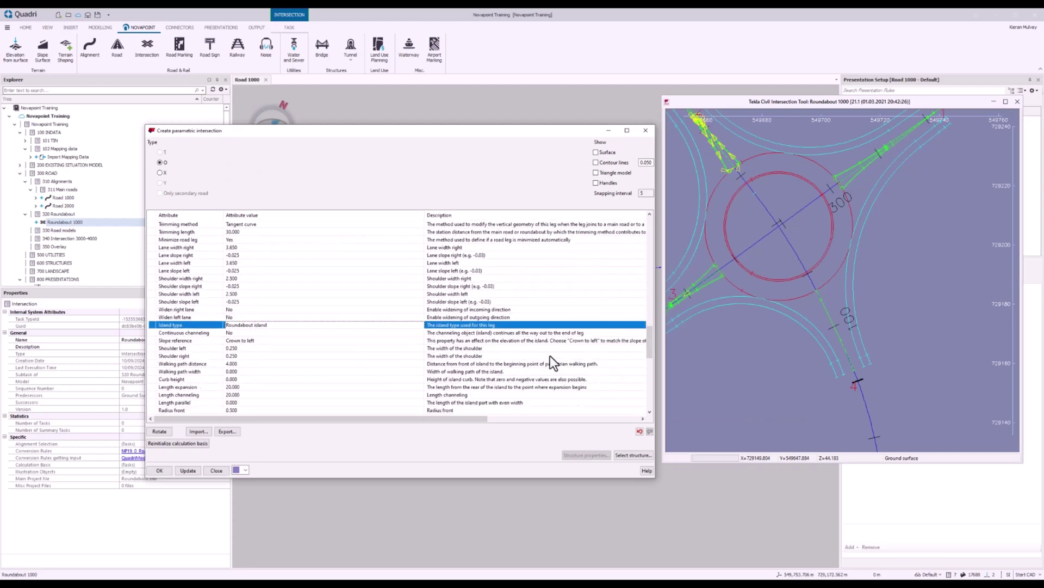
double_click(439, 387)
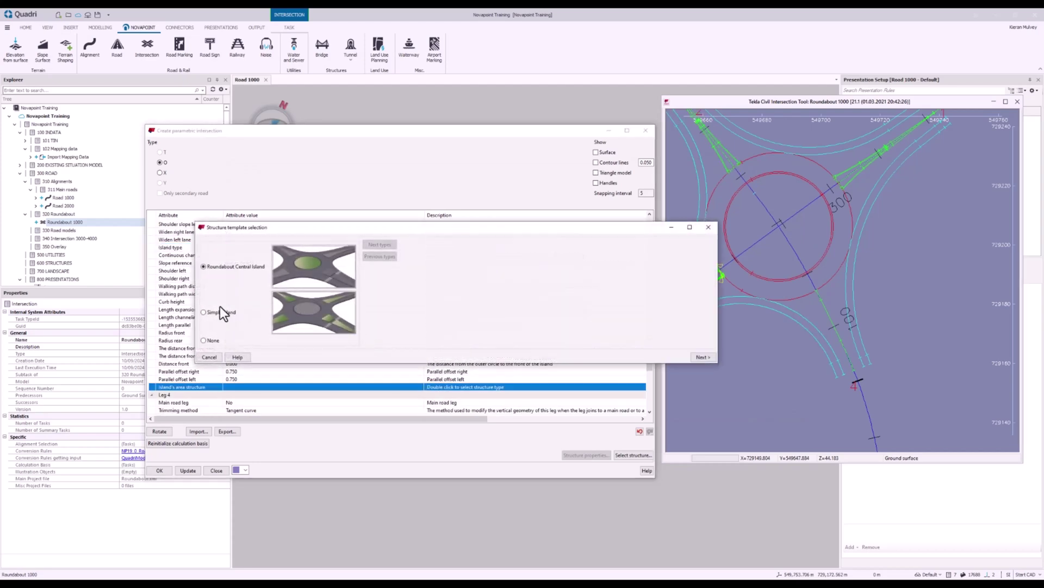
click(704, 357)
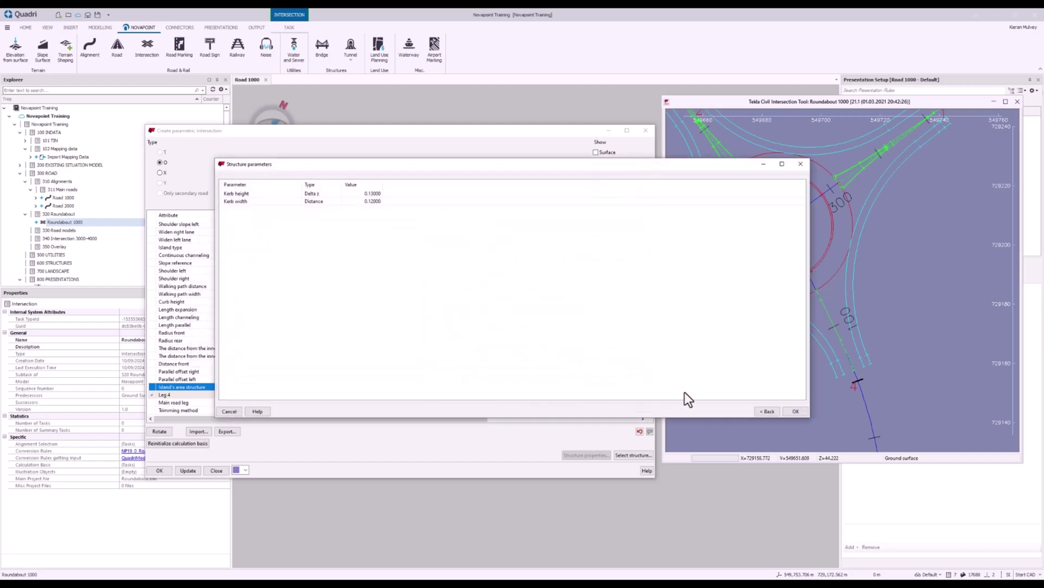
click(795, 411)
- Set Leg 4's island type to Roundabout island
scroll(511, 345, down, 6)
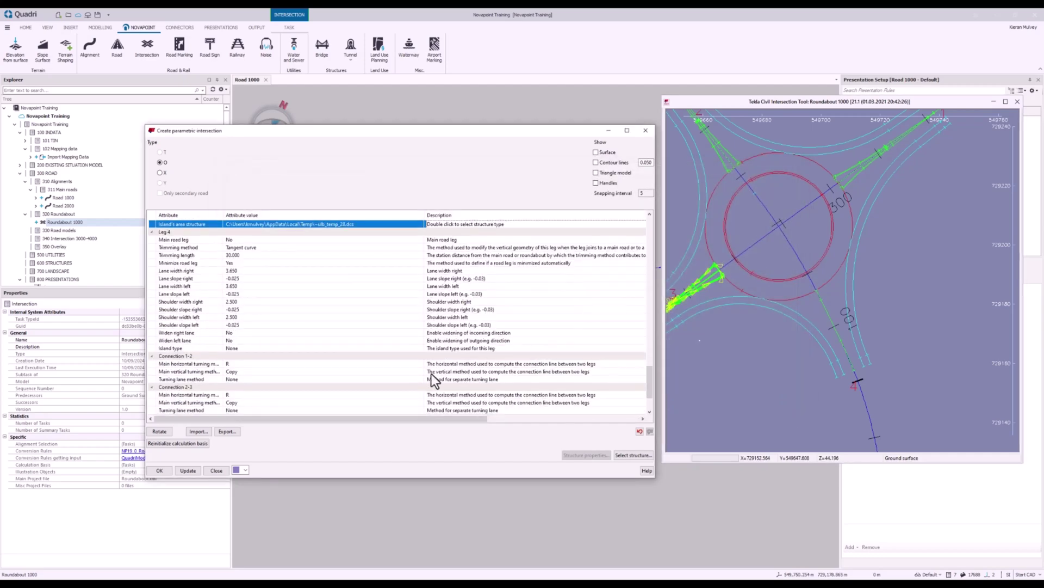
click(416, 348)
click(393, 362)
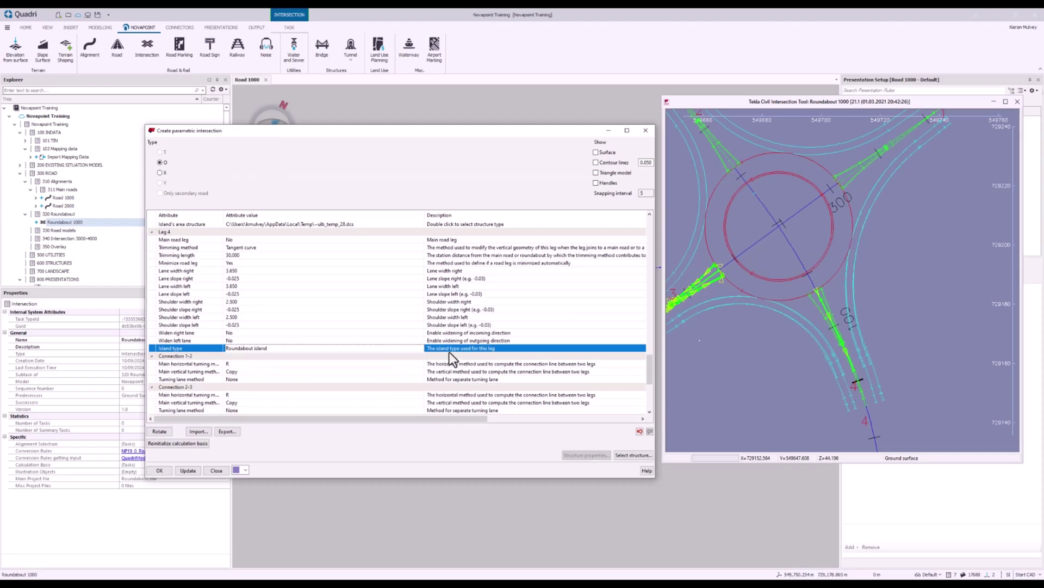
- Assign the Simple island template to Leg 4's island area structure, accepting its default kerb parameters
scroll(449, 352, down, 3)
double_click(452, 403)
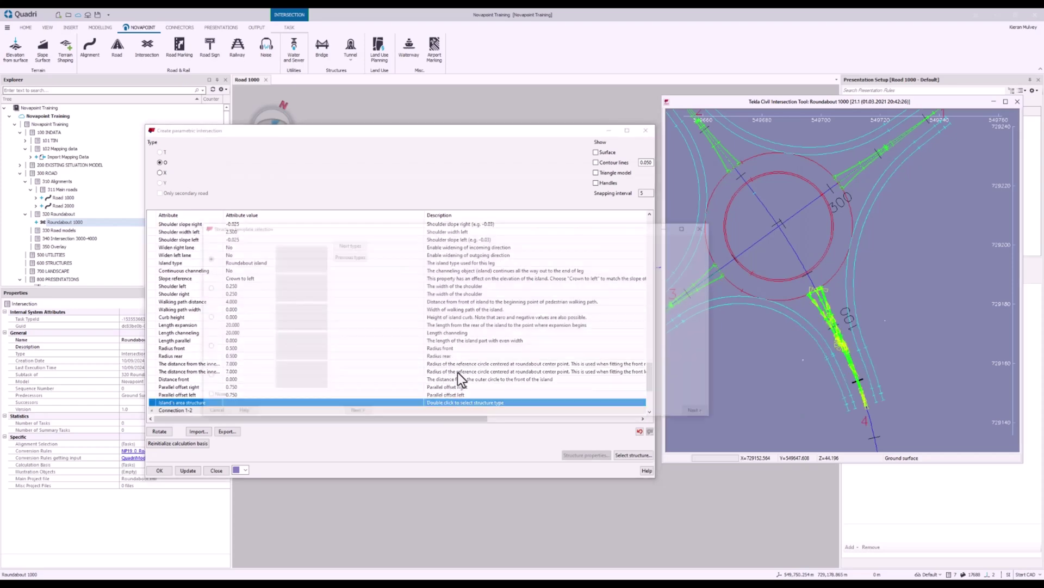
click(225, 314)
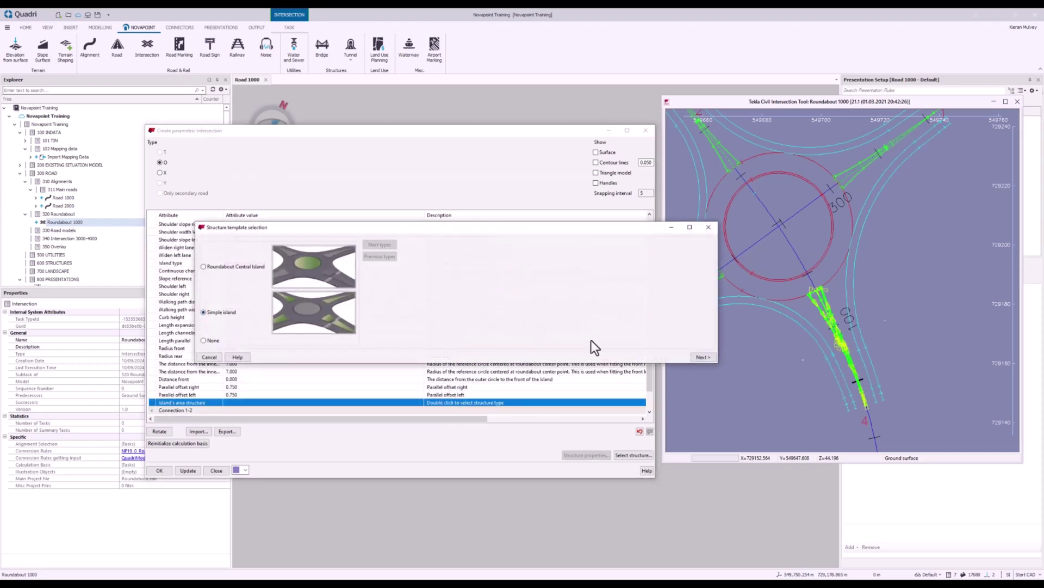
click(701, 357)
click(796, 411)
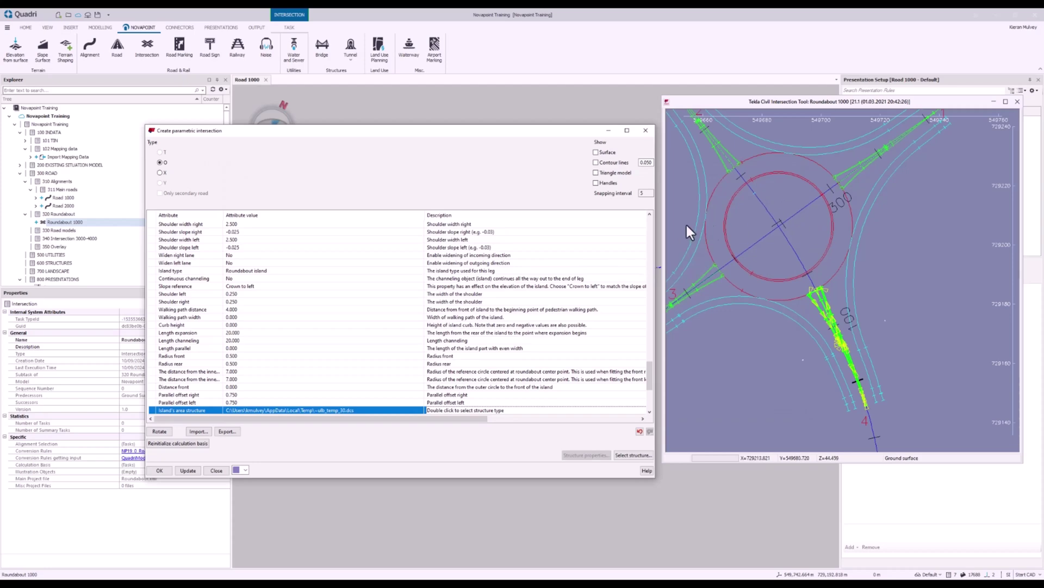
scroll(521, 285, down, 2)
scroll(521, 285, down, 4)
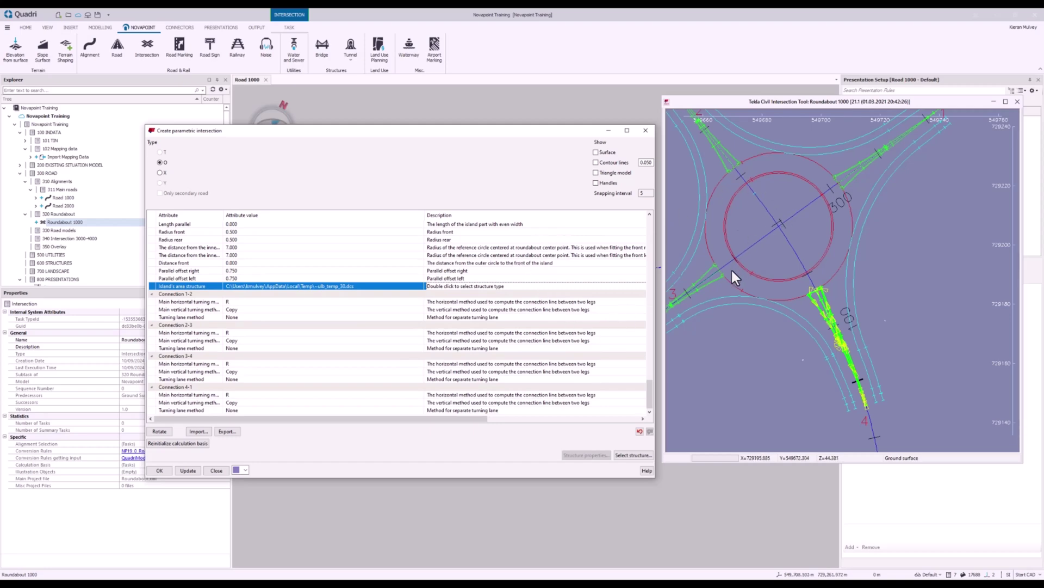
- Update the roundabout model with the new island settings and display the Roundabout 1000 task in a 3D view
drag(561, 134, 533, 198)
click(199, 537)
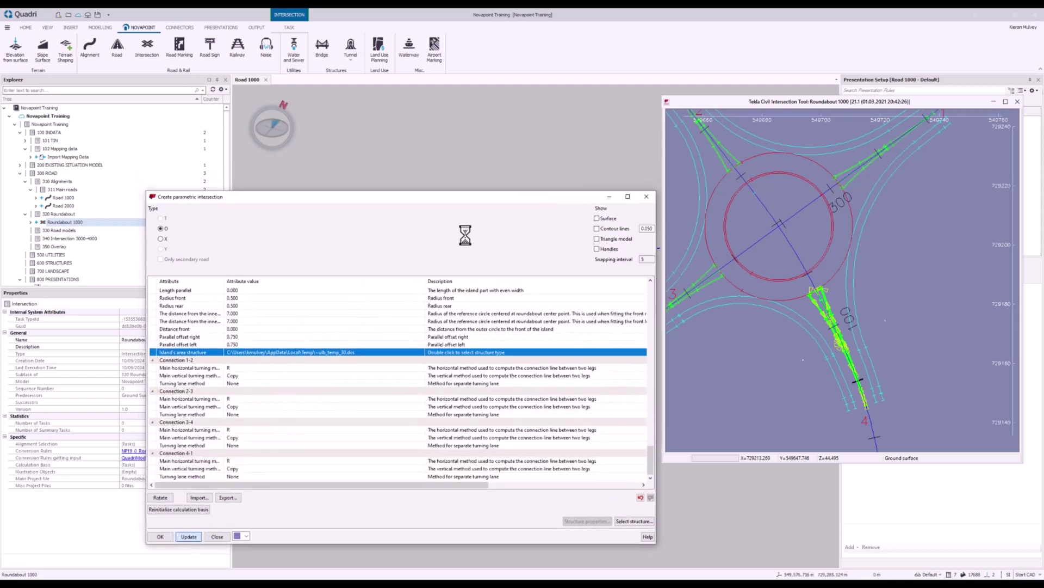
key(Escape)
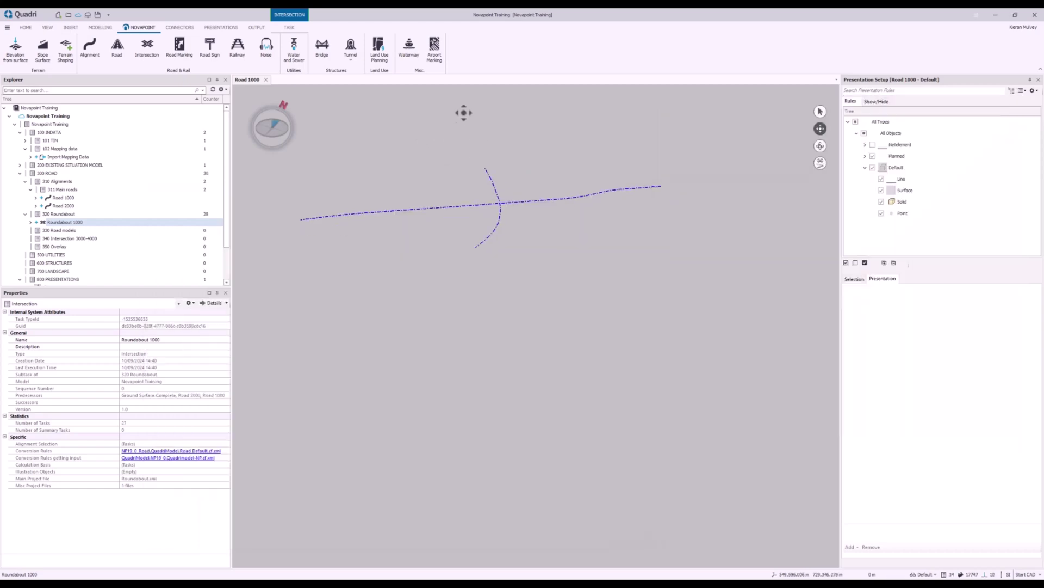
right_click(128, 224)
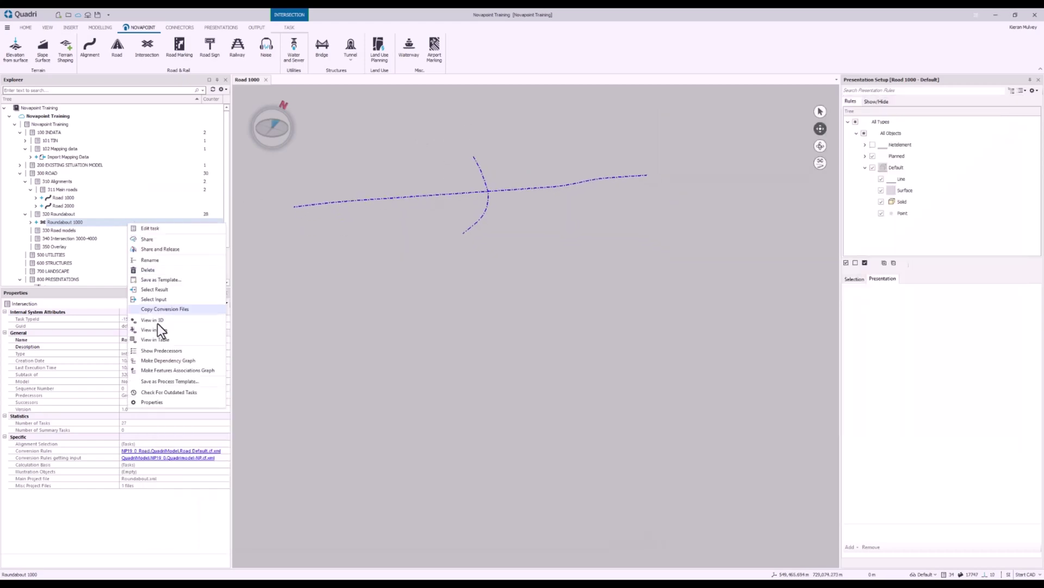
click(157, 321)
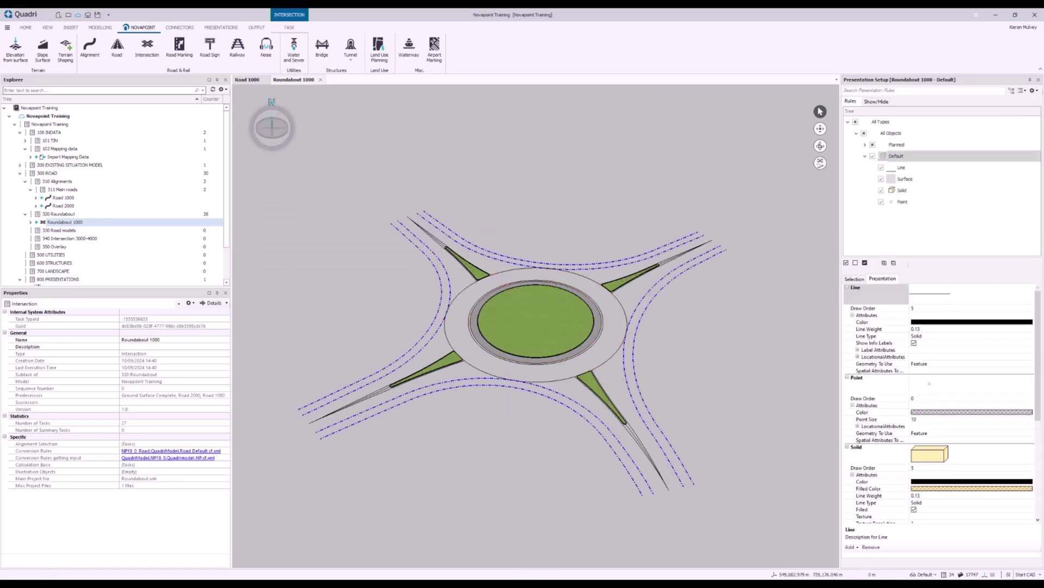
- Return to the parametric intersection settings and choose Intersection Traffic Area without Side Area as the structure template
mouse_move(521, 576)
click(528, 544)
drag(546, 202, 585, 168)
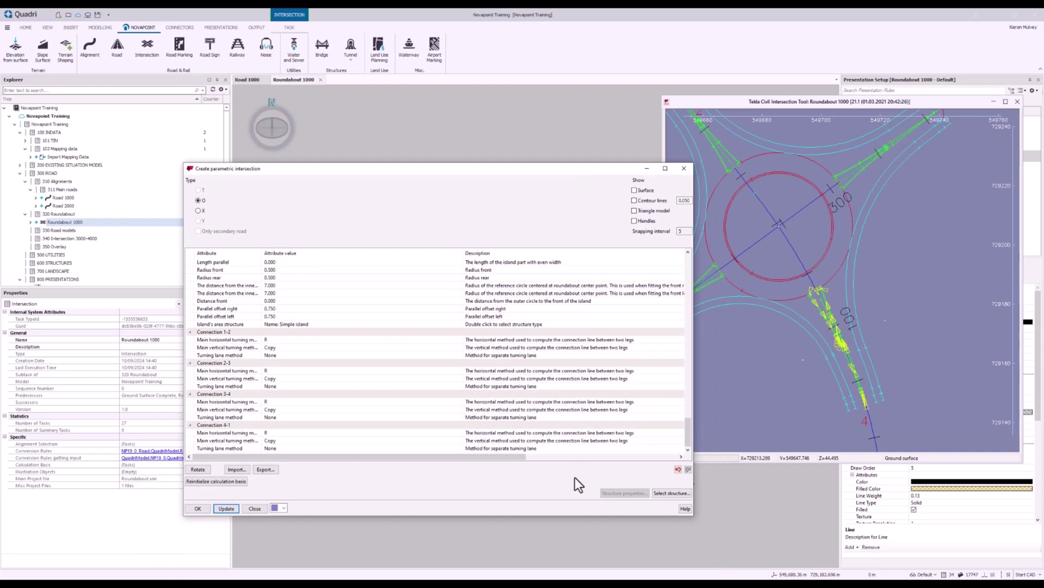
click(673, 493)
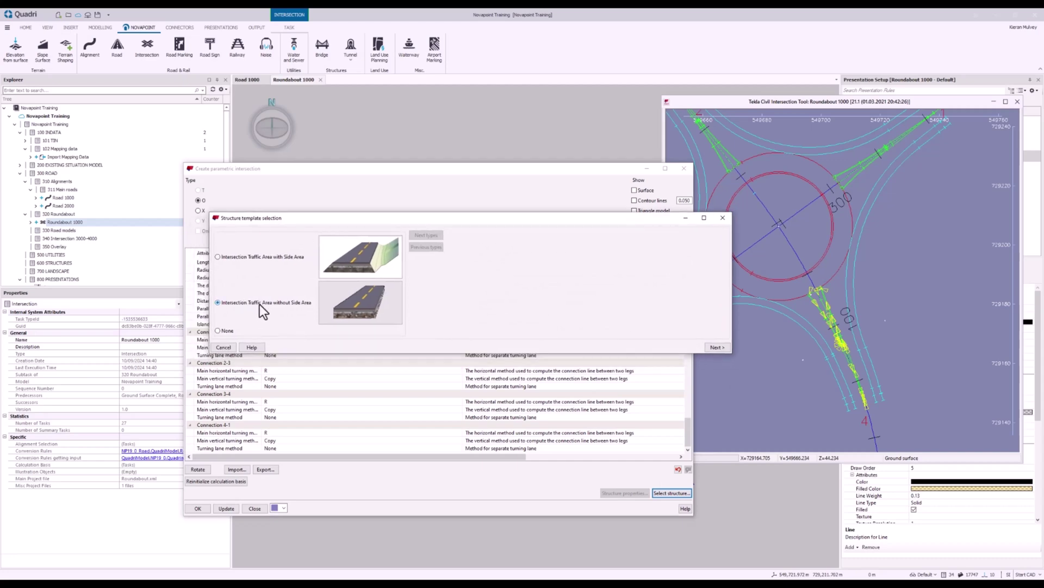
click(708, 348)
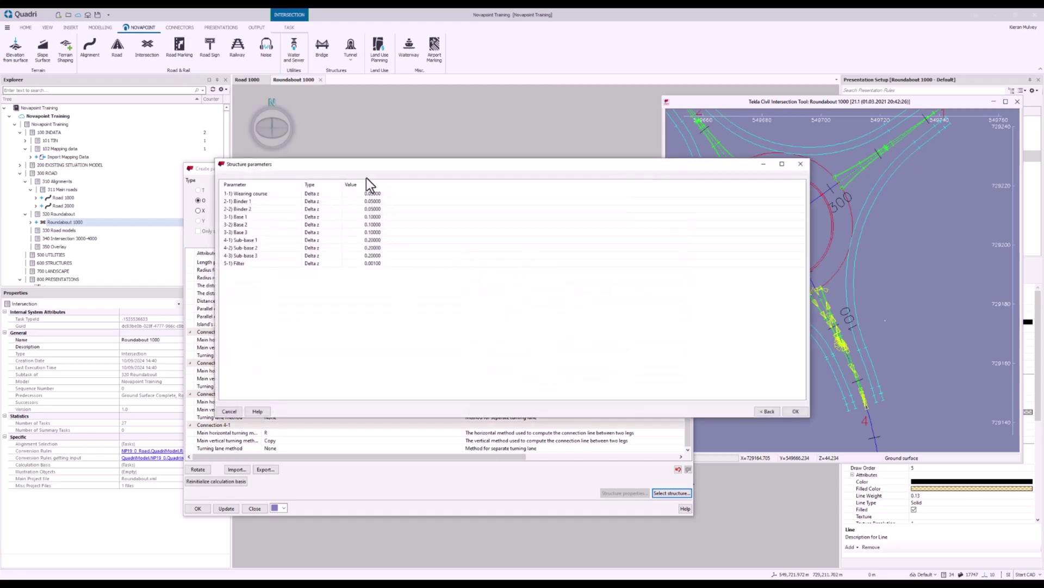
- Set the traffic area's layer thicknesses to 0.045 for Wearing course, 0.055 for Binder 1 and 0 for Binder 2
click(372, 195)
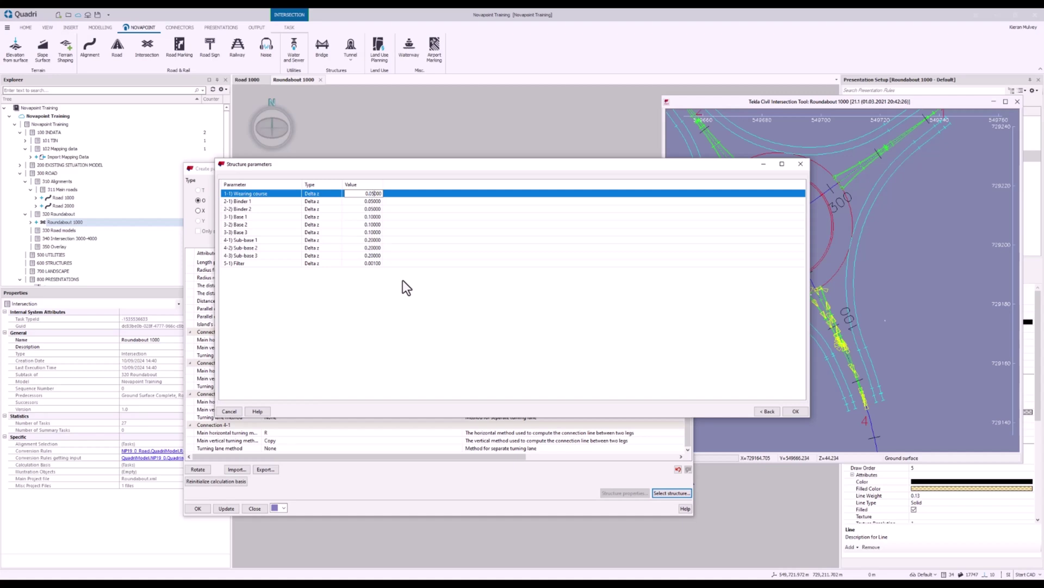
text(4)
click(375, 201)
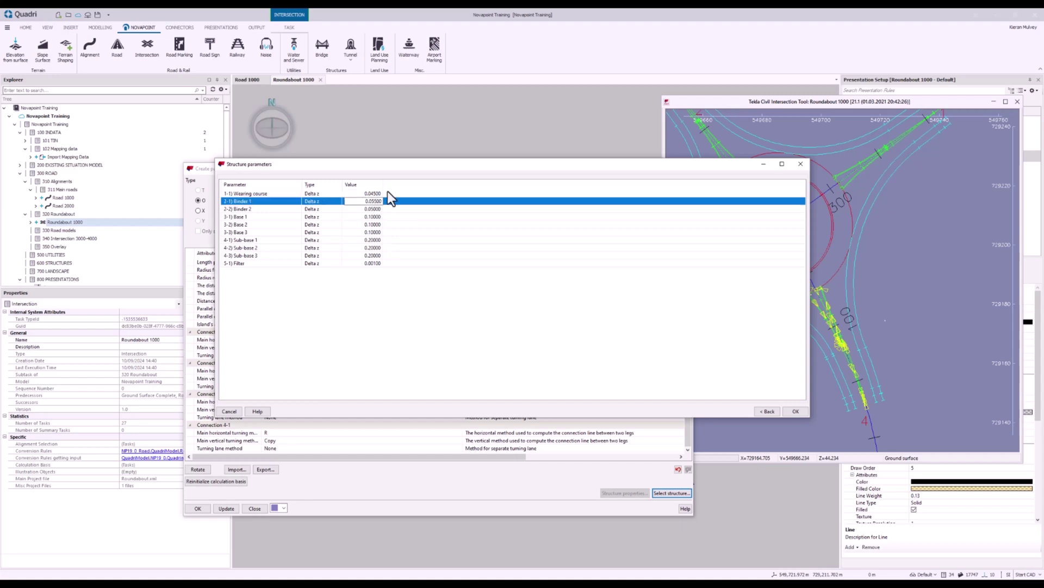
click(375, 208)
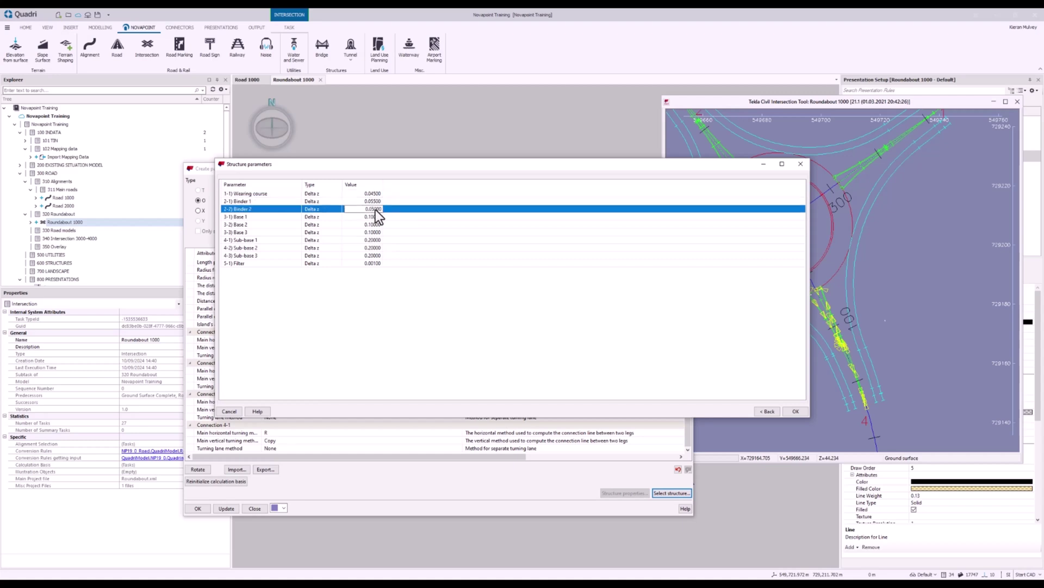
double_click(373, 210)
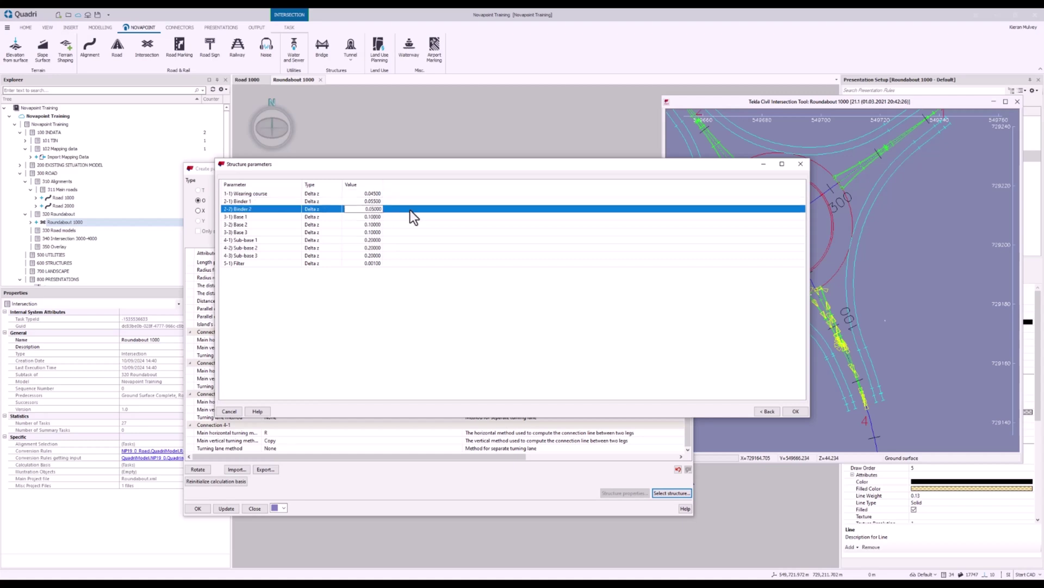
- Set the base layer thicknesses to 0.15 for Base 1, 0.15 for Base 2 and 0 for Base 3
click(368, 217)
double_click(357, 217)
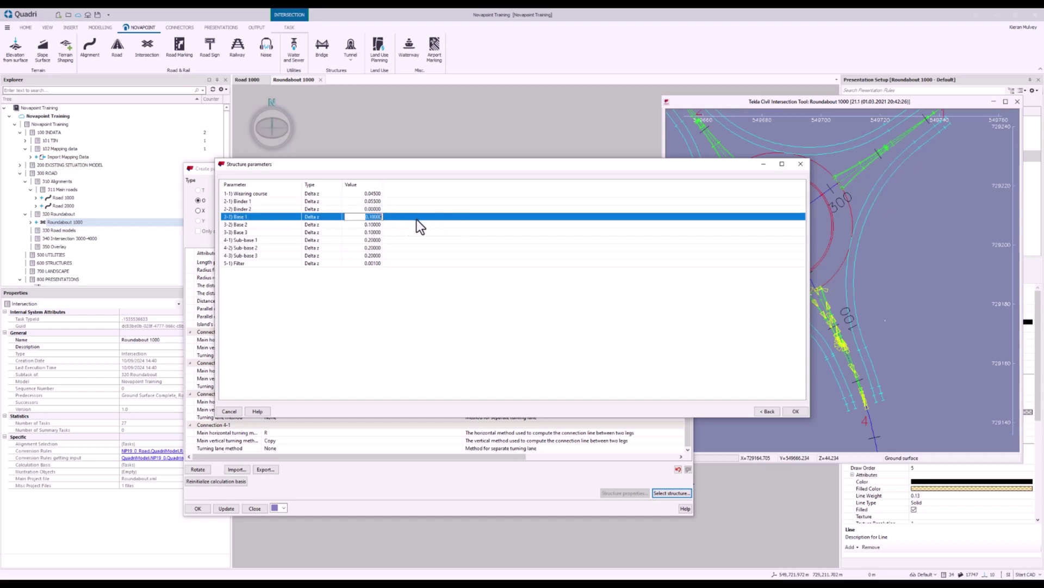
text(0.15)
click(342, 221)
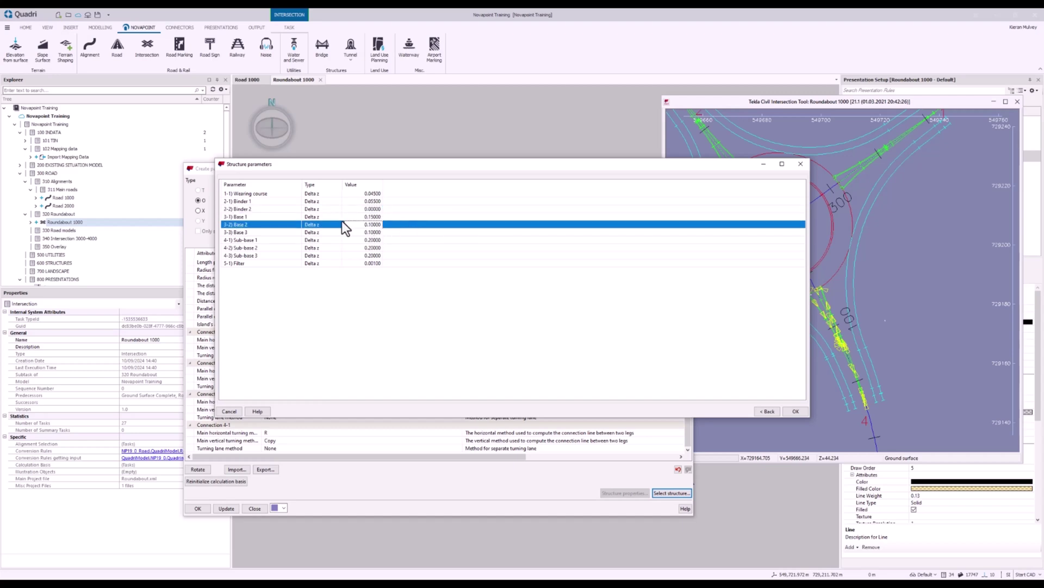
double_click(369, 226)
text(0.15)
click(448, 231)
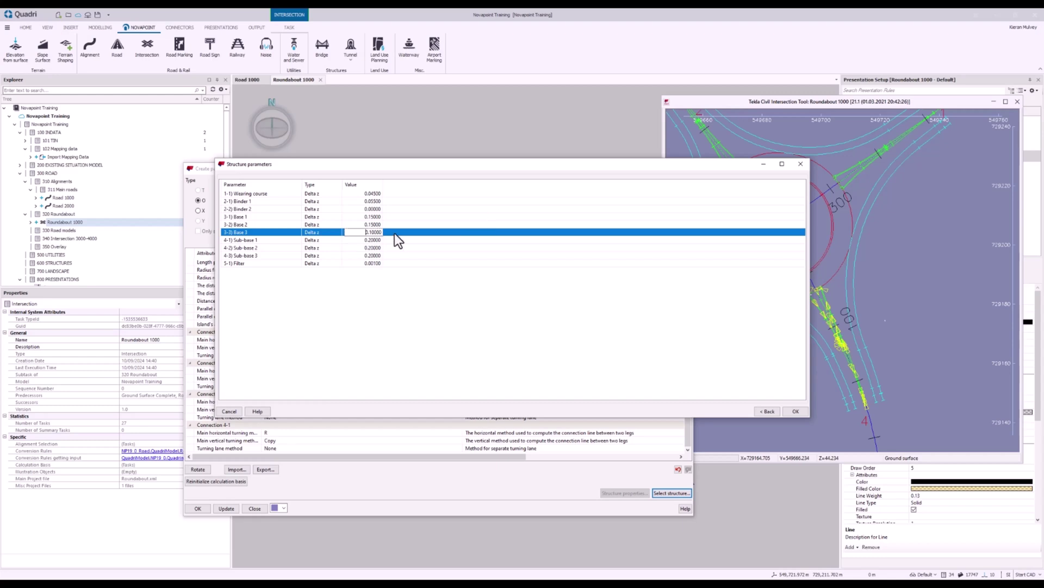
text(0)
key(Return)
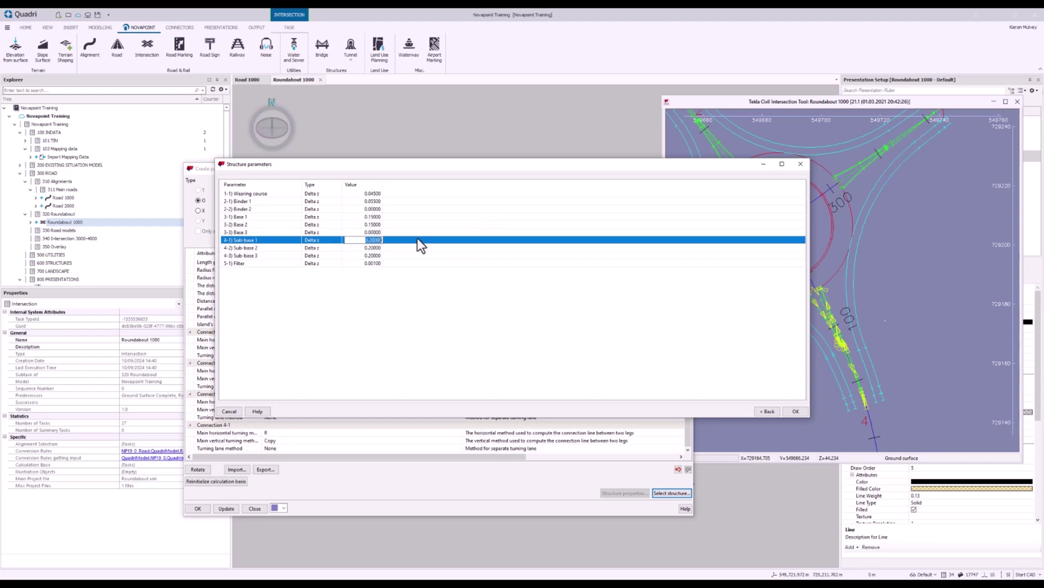
- Set Sub-base 1 to 0.6 and Sub-base 2, Sub-base 3 and Filter to 0, and accept the structure parameters
text(0.6)
key(Return)
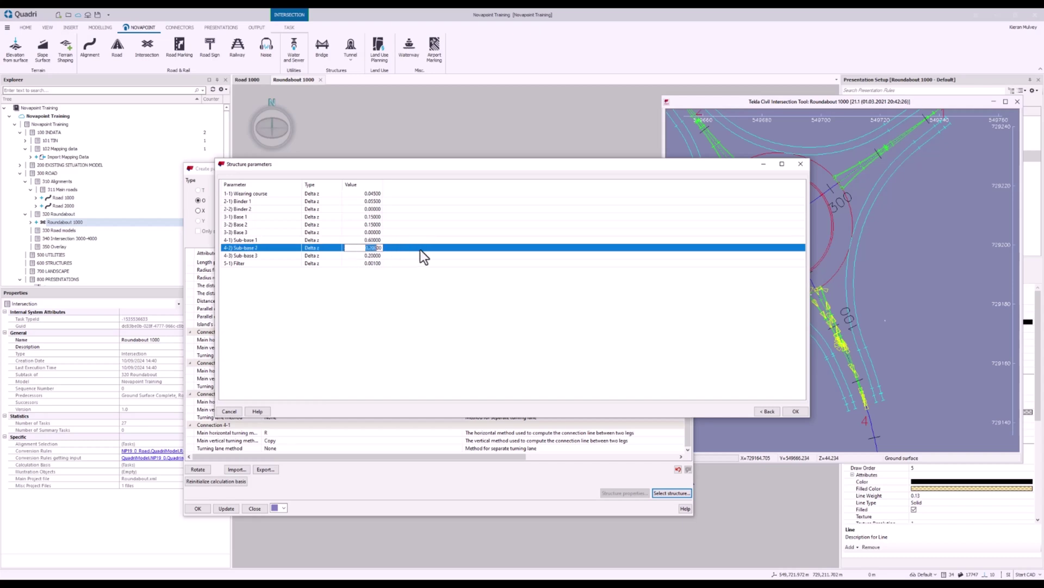
key(Return)
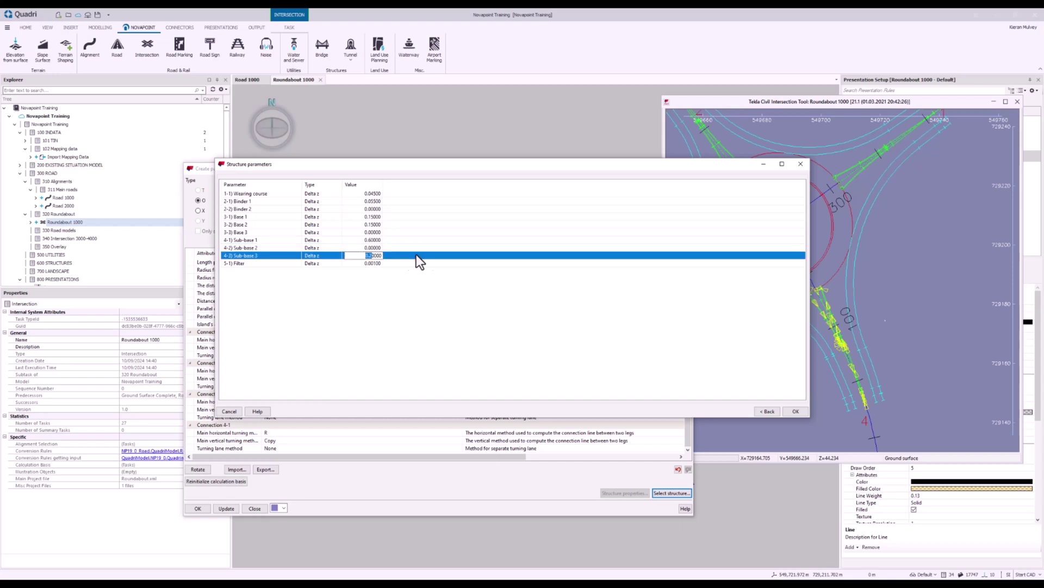
text(0)
key(Return)
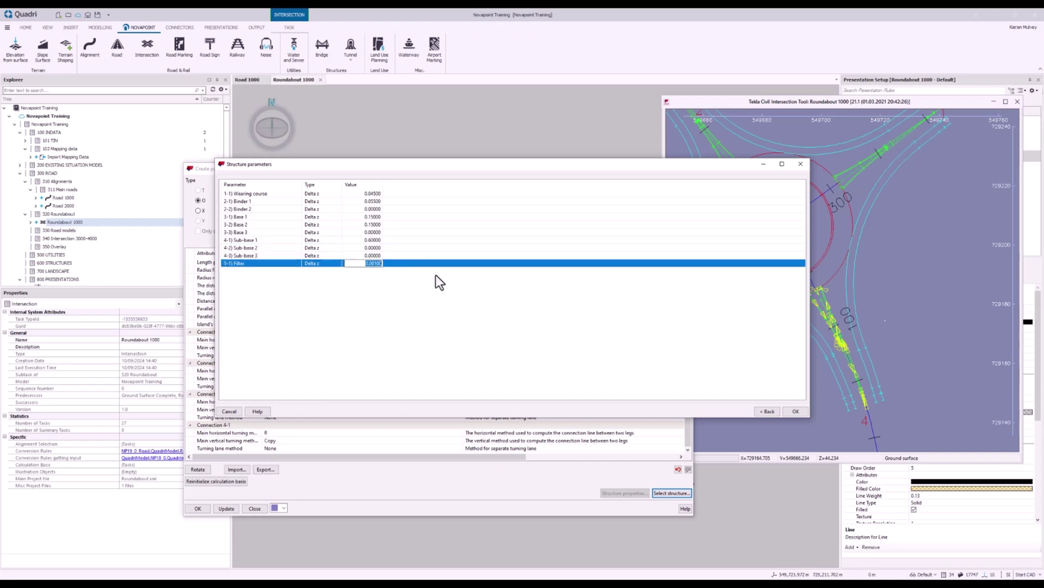
text(0)
key(Return)
click(796, 412)
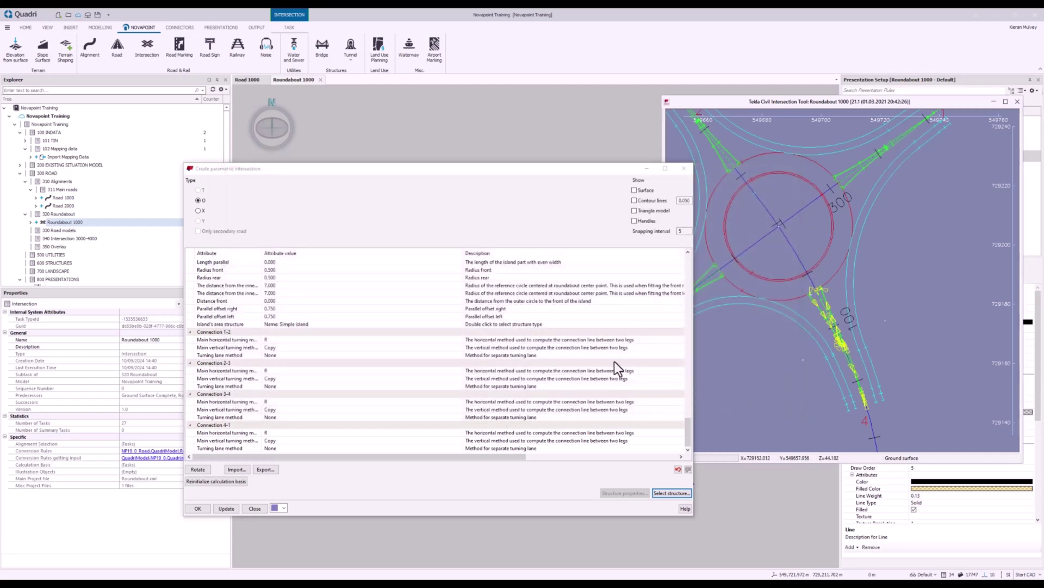
- Update the roundabout with the pavement structure and uncover the 3D view to check the result
click(227, 508)
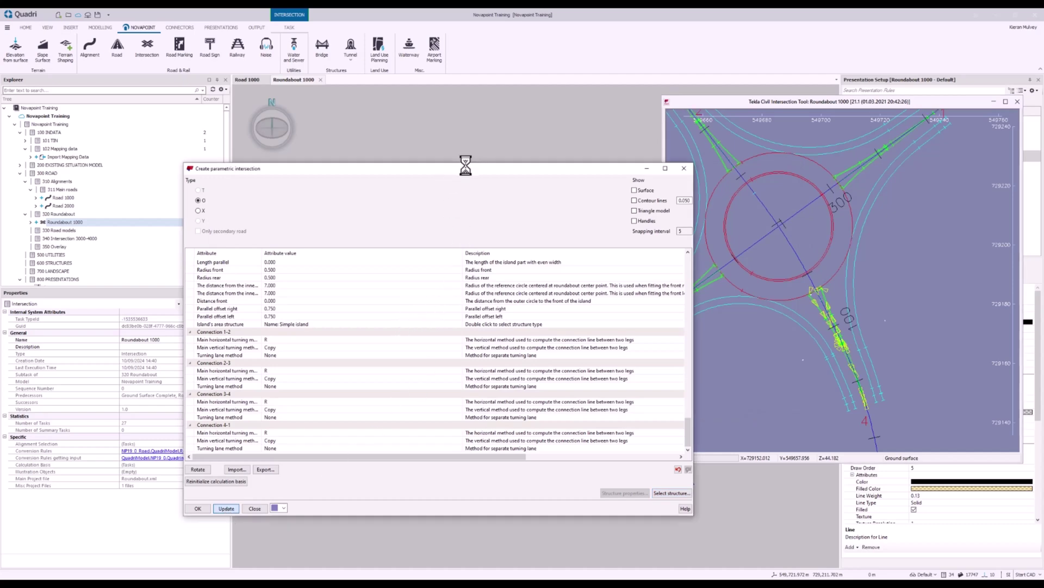
drag(492, 171, 541, 472)
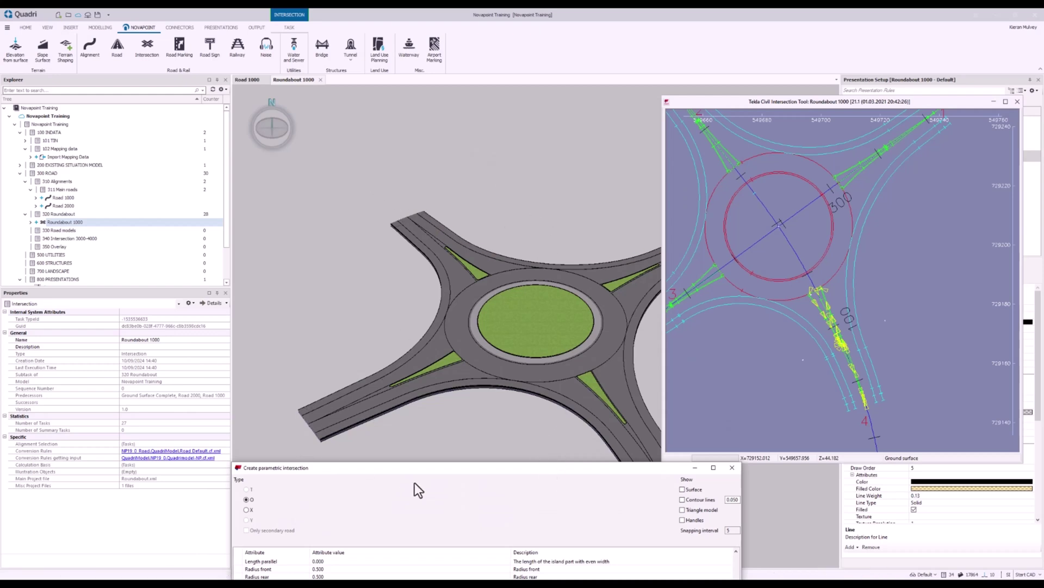
drag(415, 471, 320, 157)
- Show the editing handles on the intersection plan and set the snapping interval to 10
scroll(897, 234, down, 3)
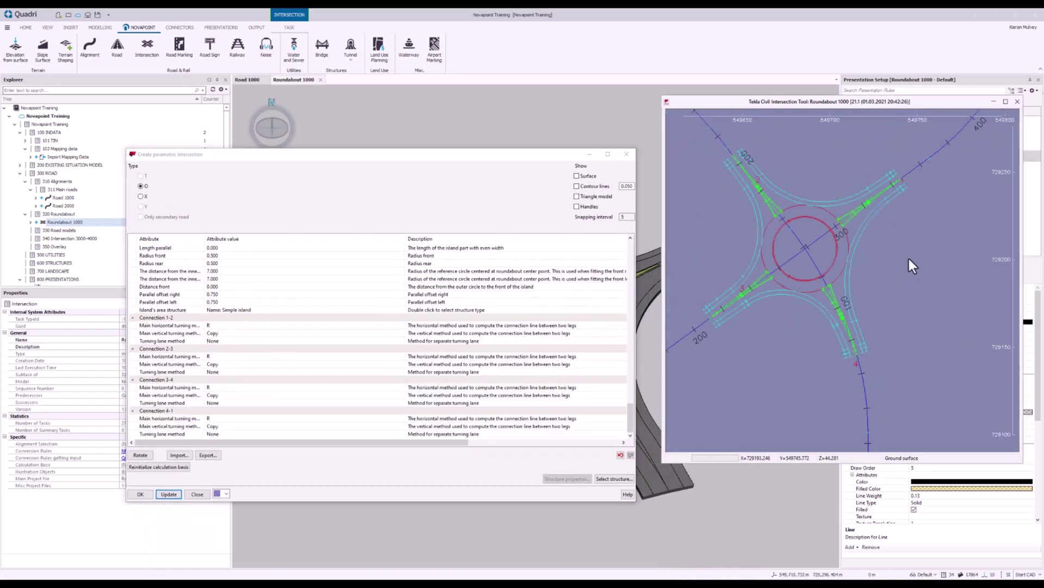
drag(533, 152, 567, 140)
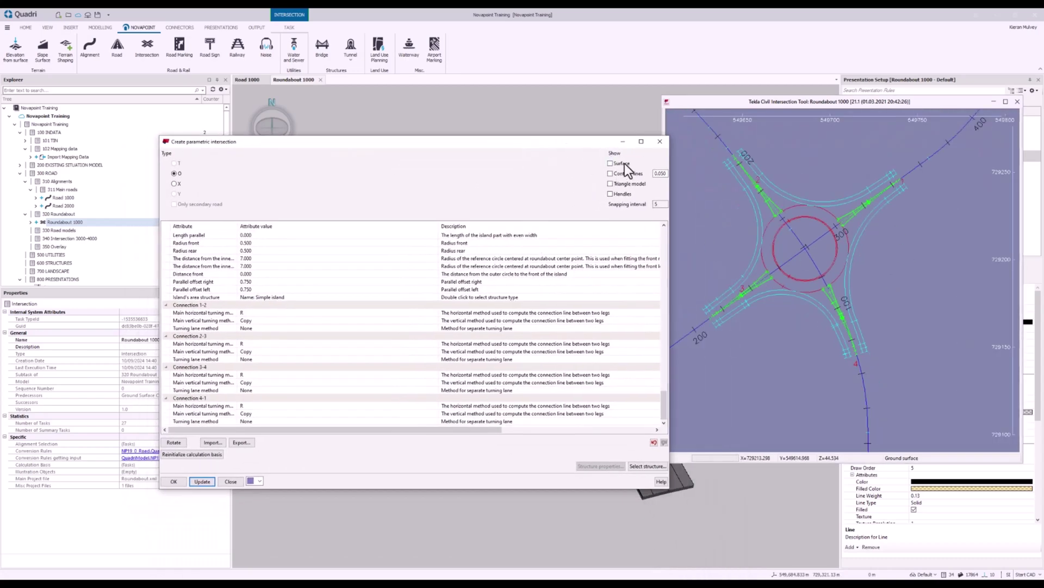
click(625, 195)
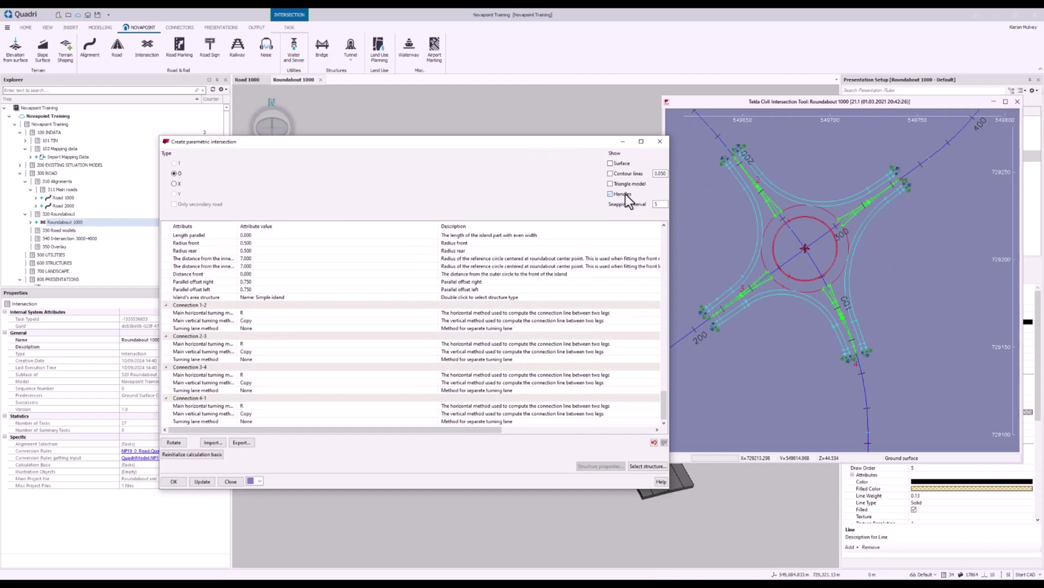
drag(585, 141, 546, 127)
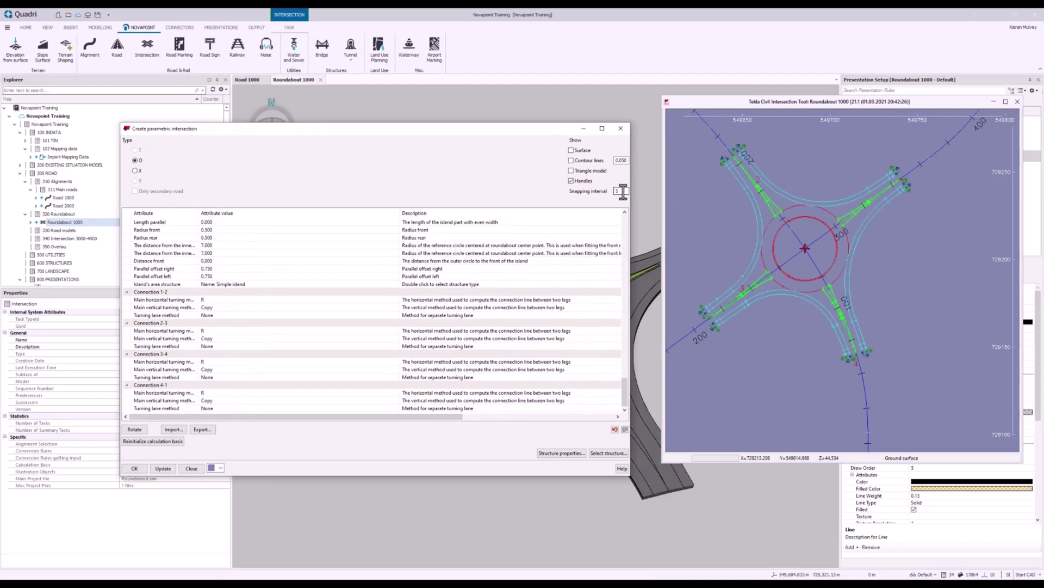
double_click(620, 191)
text(10)
- Lengthen Leg 3 outward along its centreline by about 10 m, to the chainage 200 mark, using its end handle
middle_drag(781, 212, 831, 180)
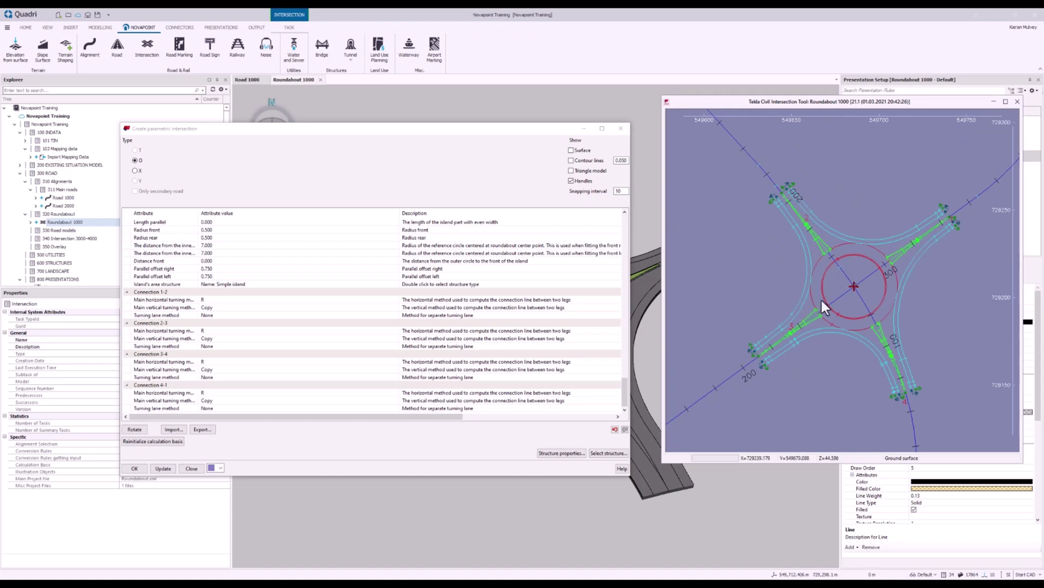
middle_drag(798, 381, 821, 318)
scroll(760, 308, up, 5)
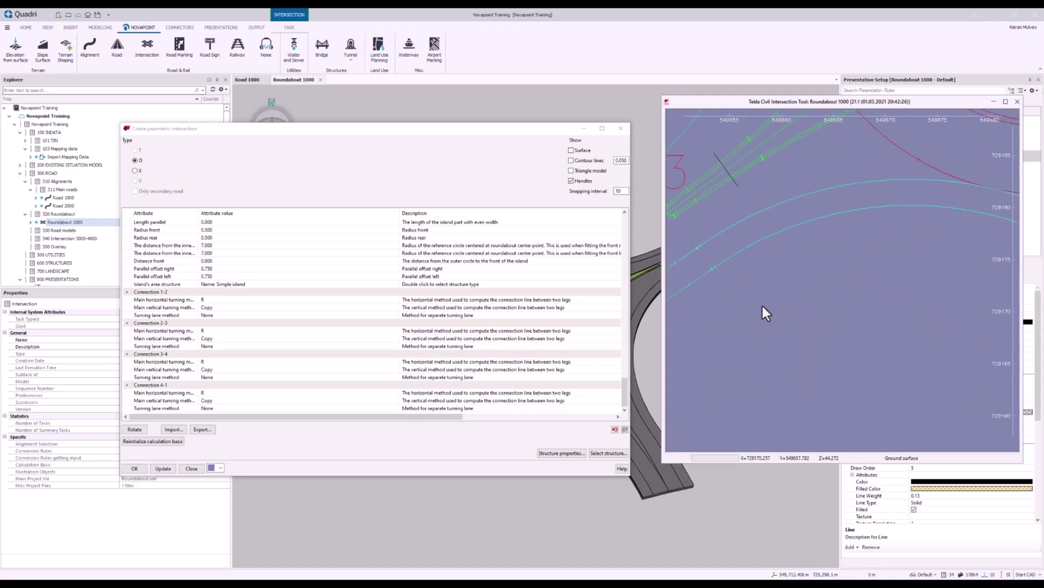
scroll(903, 239, down, 1)
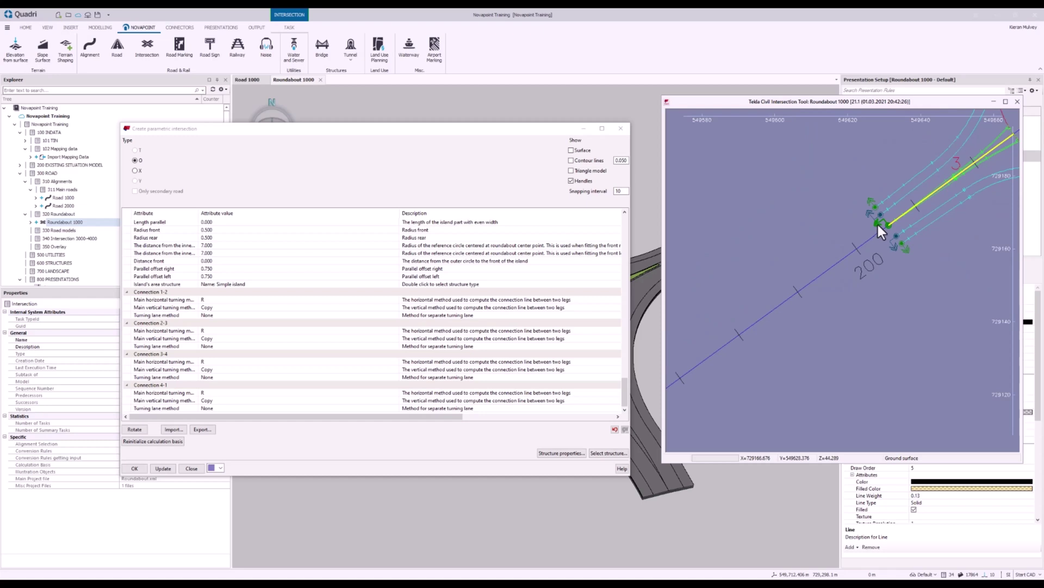
drag(877, 223, 843, 246)
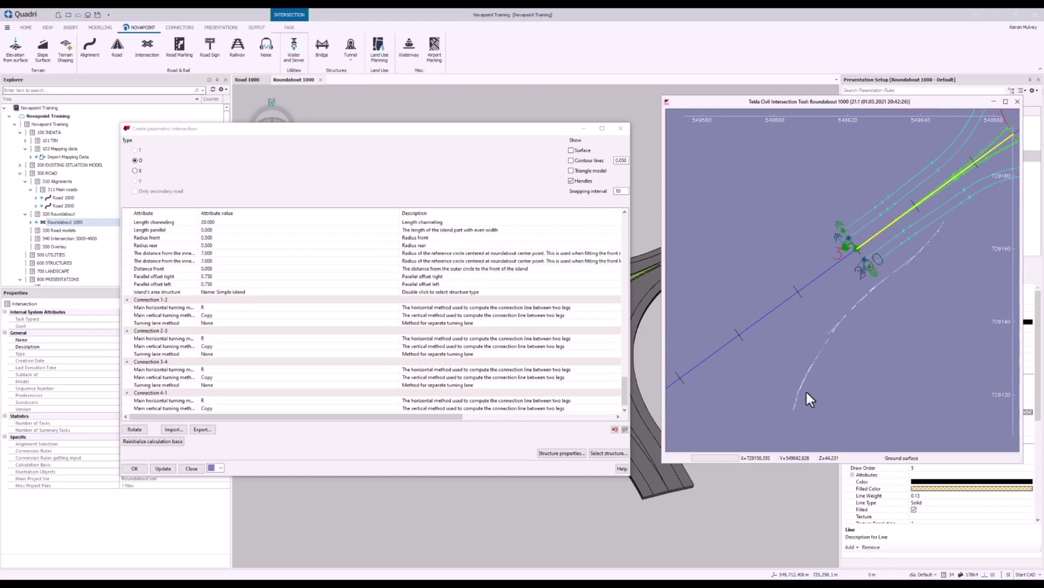
- Lengthen Leg 2 outward along its centreline to the next chainage tick using its end handle
scroll(822, 257, down, 3)
scroll(821, 253, up, 3)
middle_drag(847, 221, 878, 220)
scroll(838, 242, up, 3)
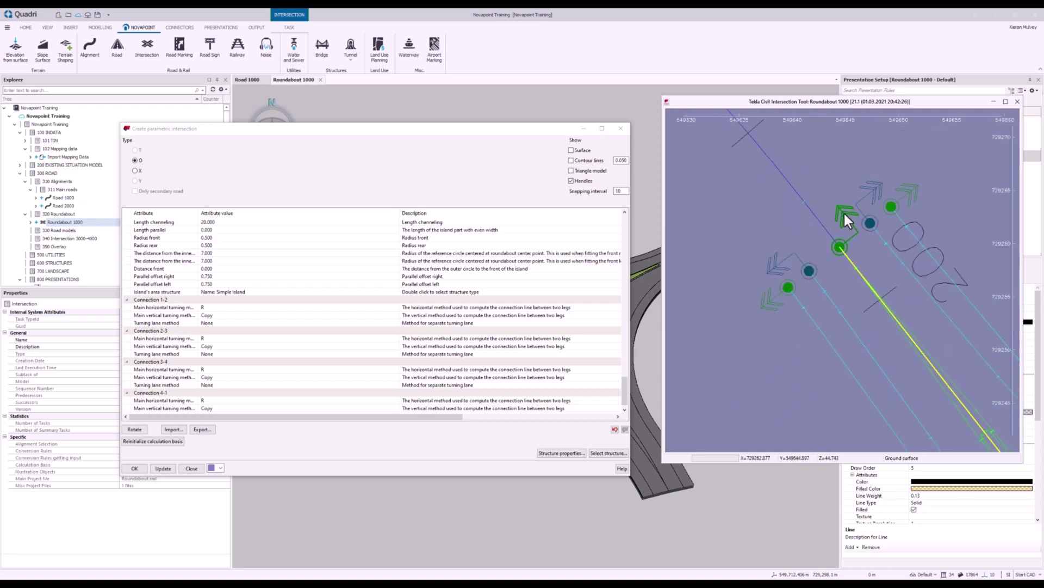
scroll(844, 212, down, 3)
drag(845, 259, 814, 223)
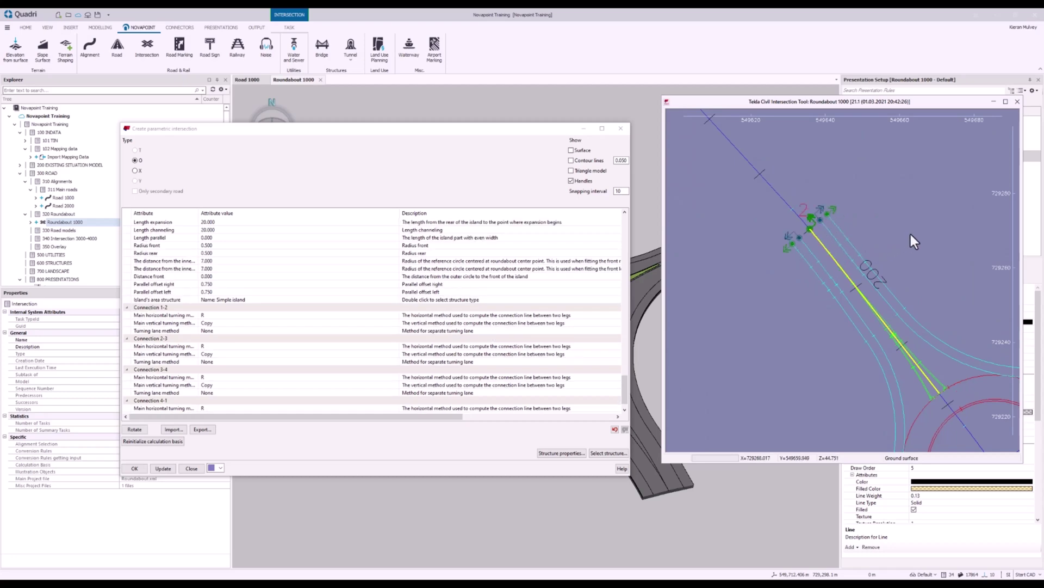
- Inspect Leg 3's island, edge lines and end handles at close range on the intersection plan
scroll(896, 266, down, 1)
scroll(799, 245, down, 1)
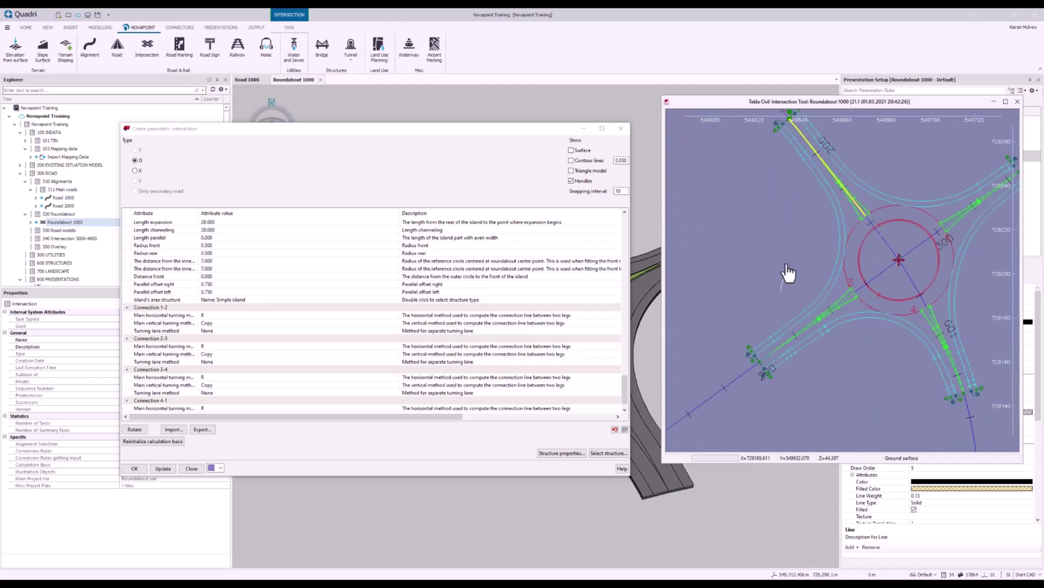
scroll(789, 273, up, 4)
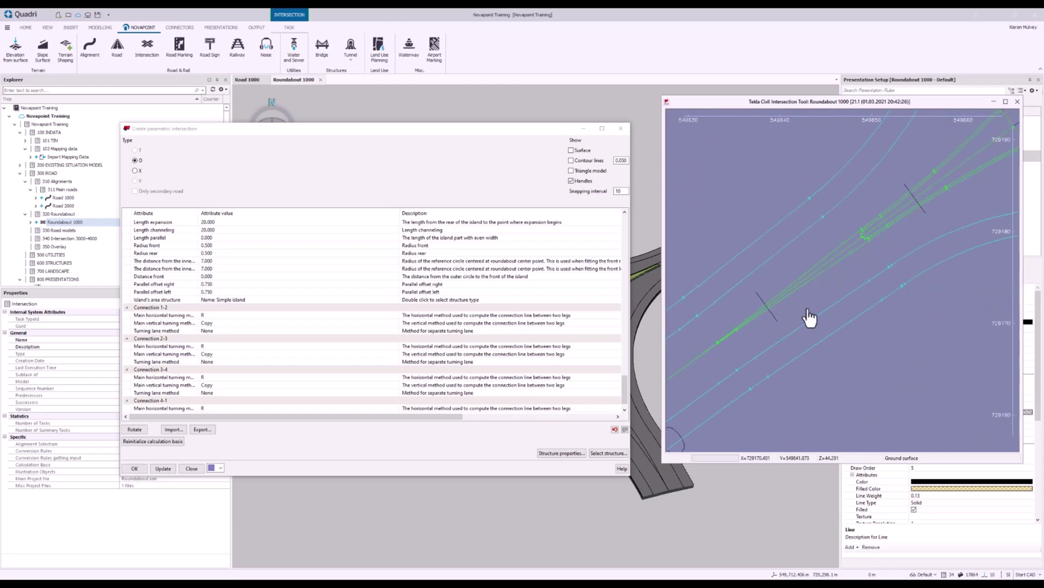
middle_drag(809, 318, 865, 271)
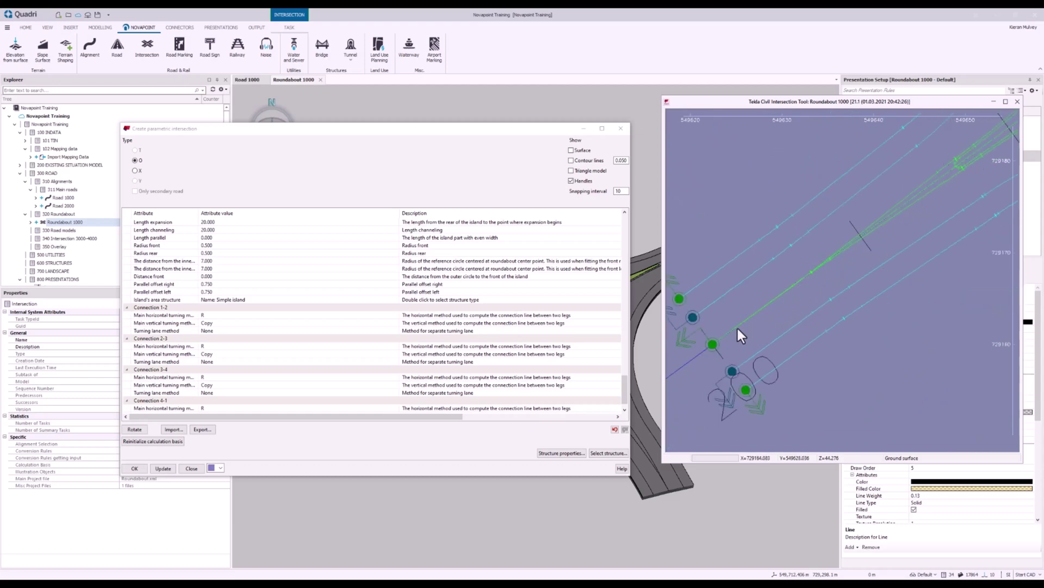
scroll(736, 329, up, 2)
scroll(824, 208, up, 1)
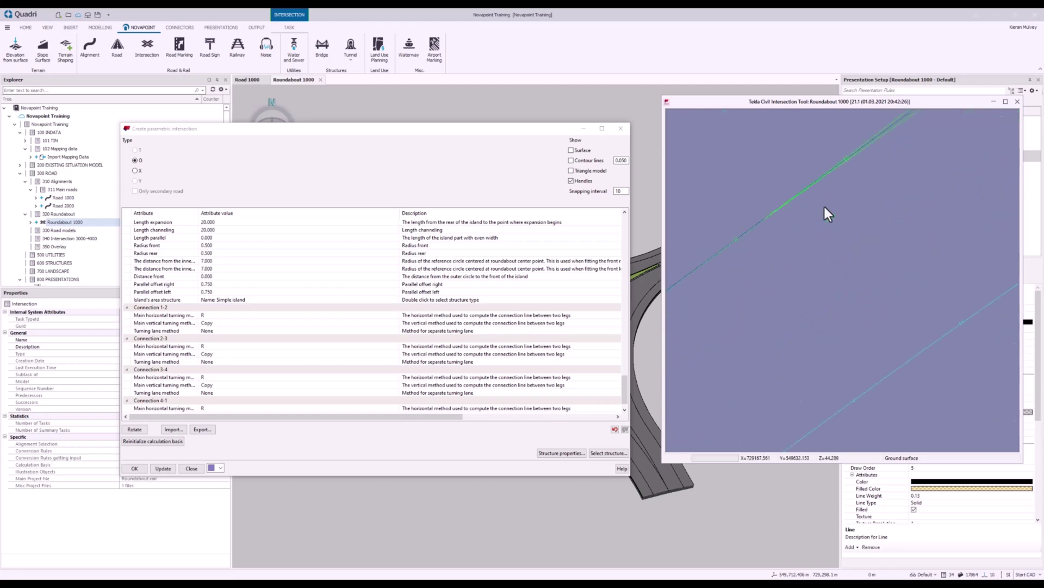
scroll(826, 264, up, 1)
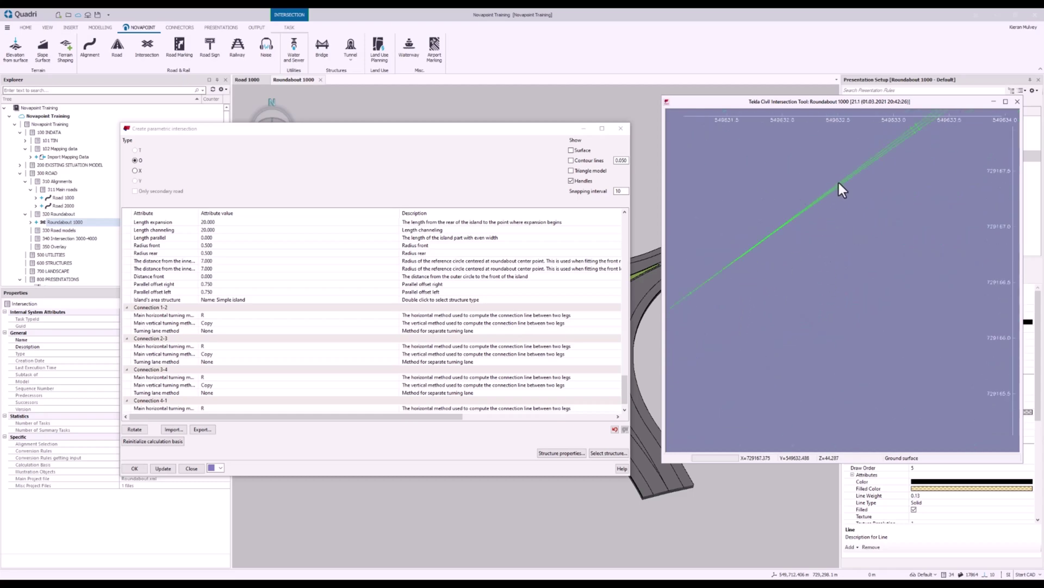
scroll(758, 283, down, 1)
middle_drag(868, 227, 906, 192)
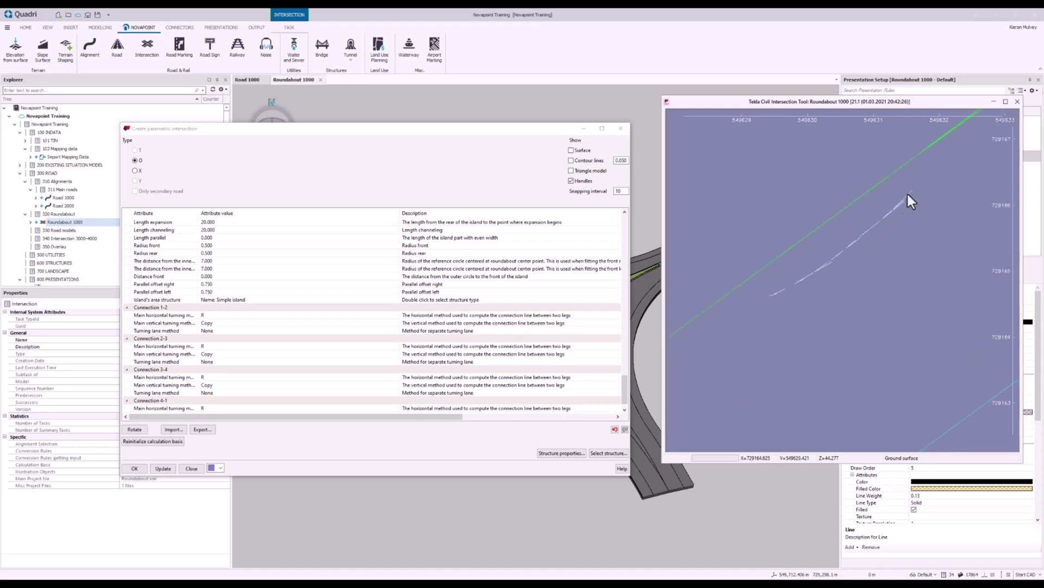
scroll(869, 237, down, 1)
scroll(870, 240, down, 3)
scroll(753, 322, up, 3)
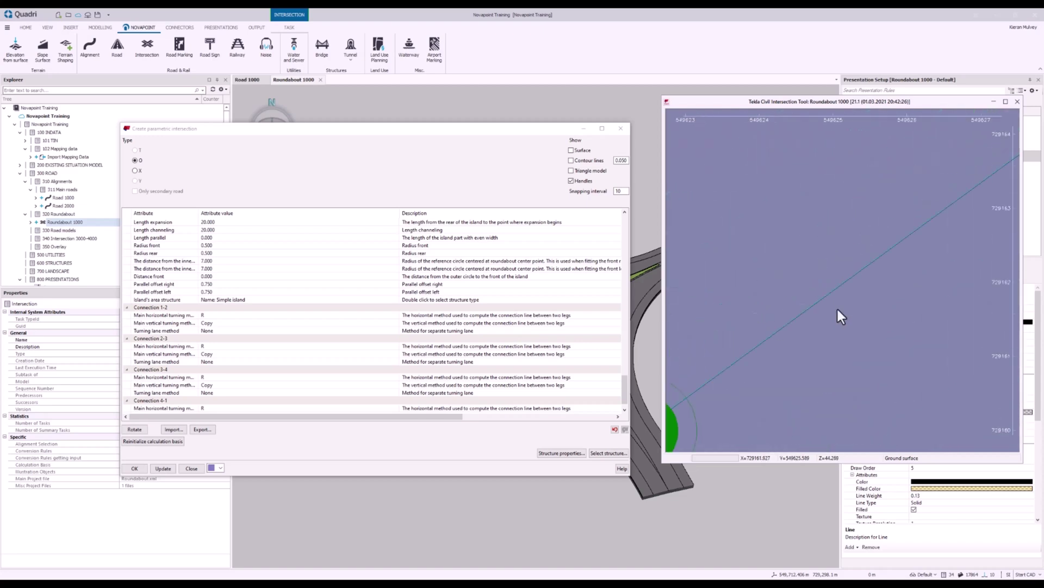
scroll(762, 345, down, 6)
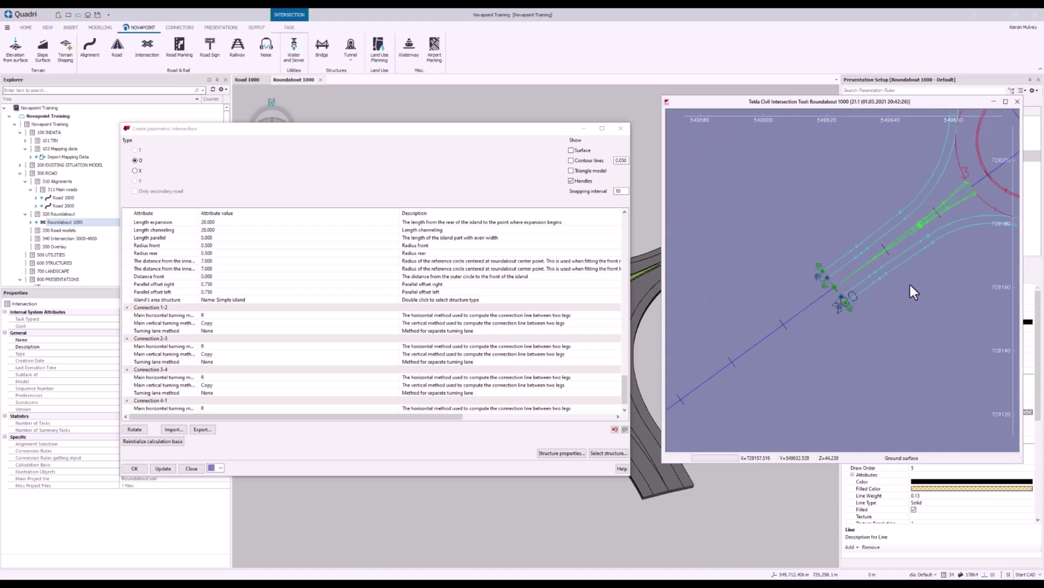
- Lengthen Leg 4 outward along its centreline by about 10 m to the next chainage tick using its end handle
middle_drag(884, 299, 796, 280)
scroll(818, 288, up, 4)
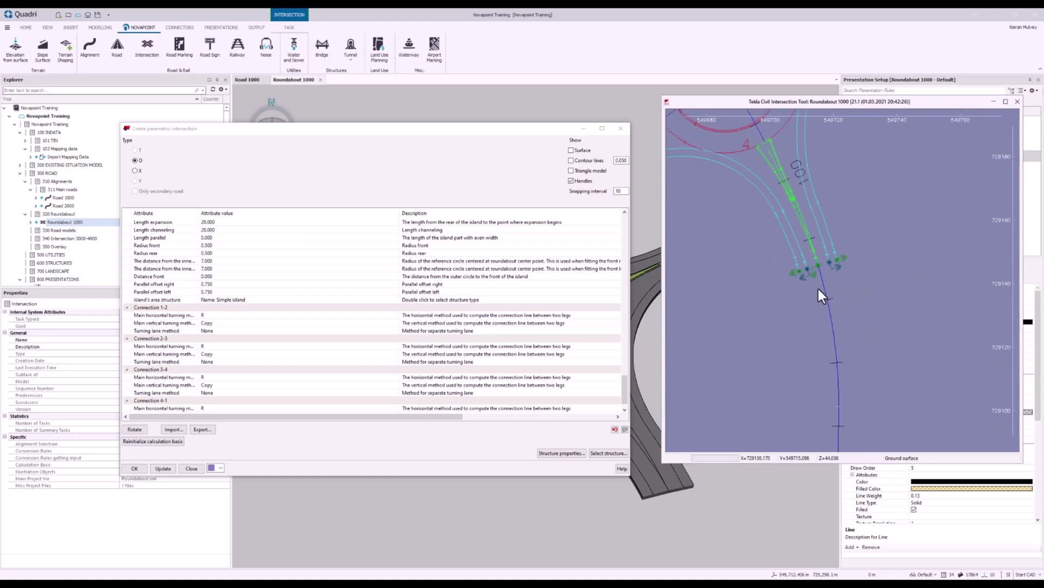
drag(758, 294, 769, 381)
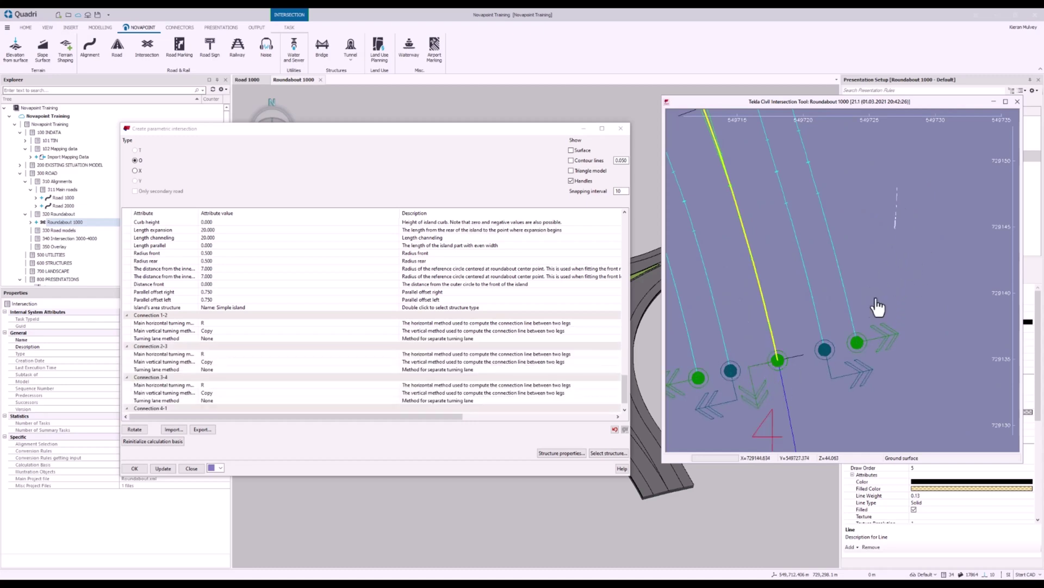
- Lengthen Leg 1 outward along its centreline to the next chainage tick using its end handle
scroll(870, 319, down, 3)
scroll(881, 218, down, 2)
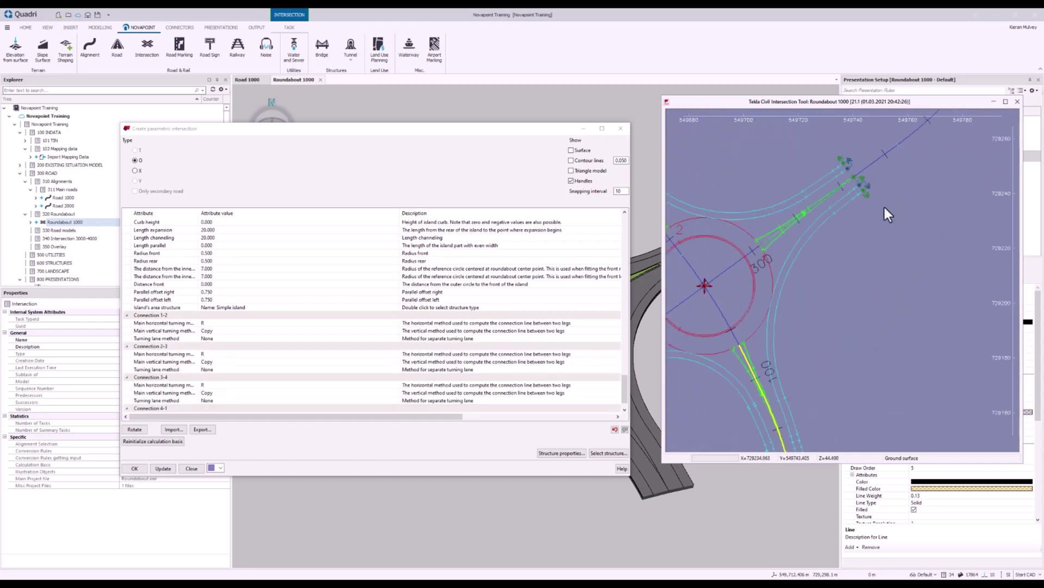
middle_drag(885, 208, 884, 264)
scroll(860, 201, up, 2)
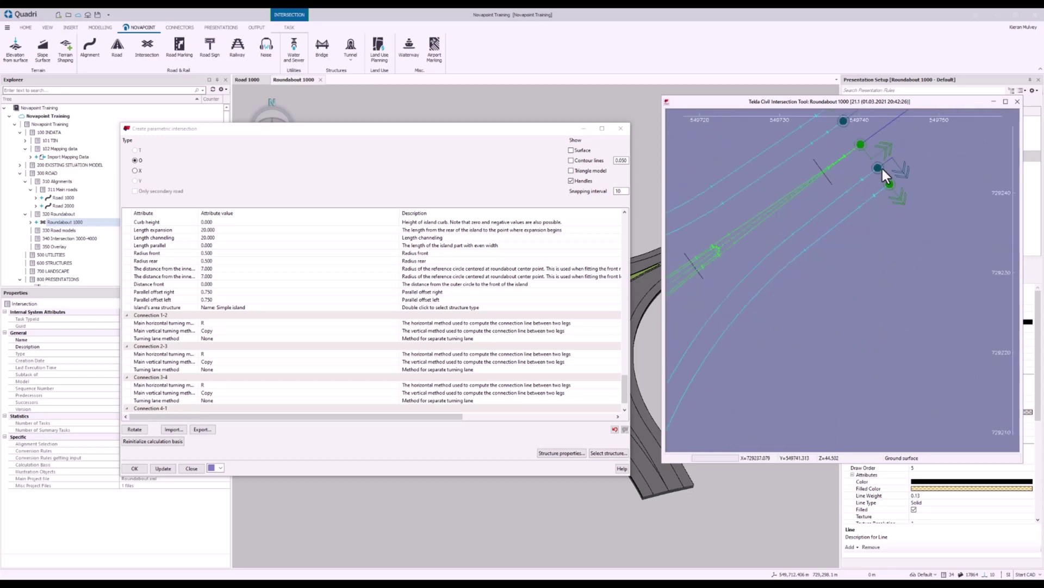
scroll(805, 294, up, 3)
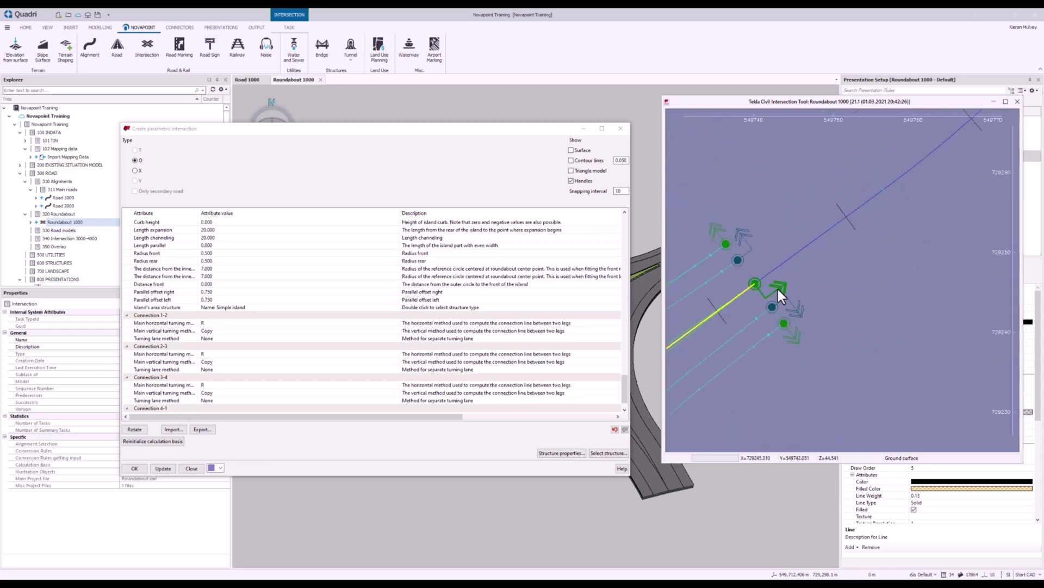
drag(778, 288, 871, 220)
- Examine the adjusted legs one by one and as a whole on the intersection plan
scroll(816, 327, down, 4)
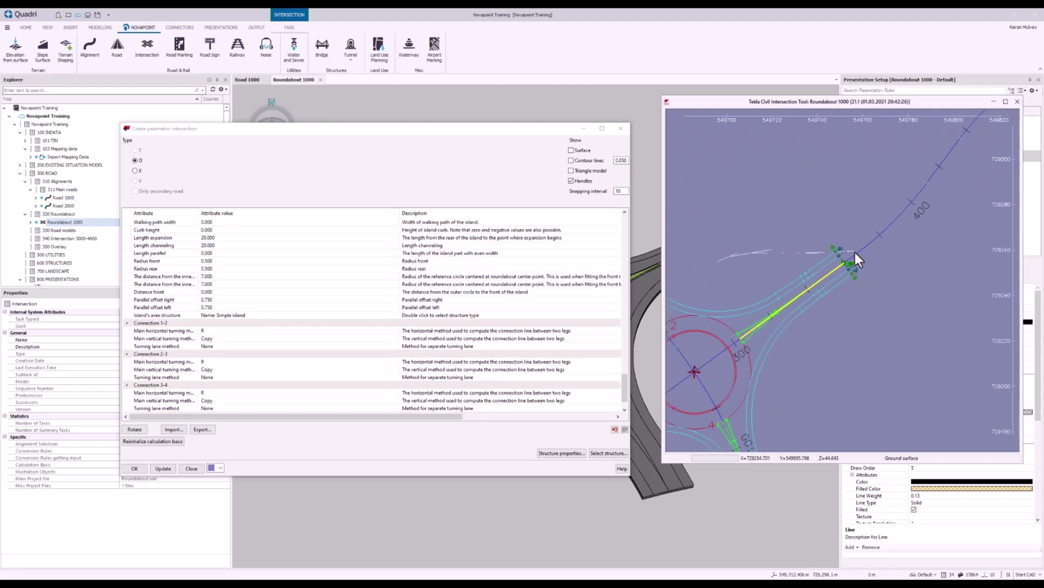
scroll(746, 217, down, 3)
scroll(906, 351, up, 3)
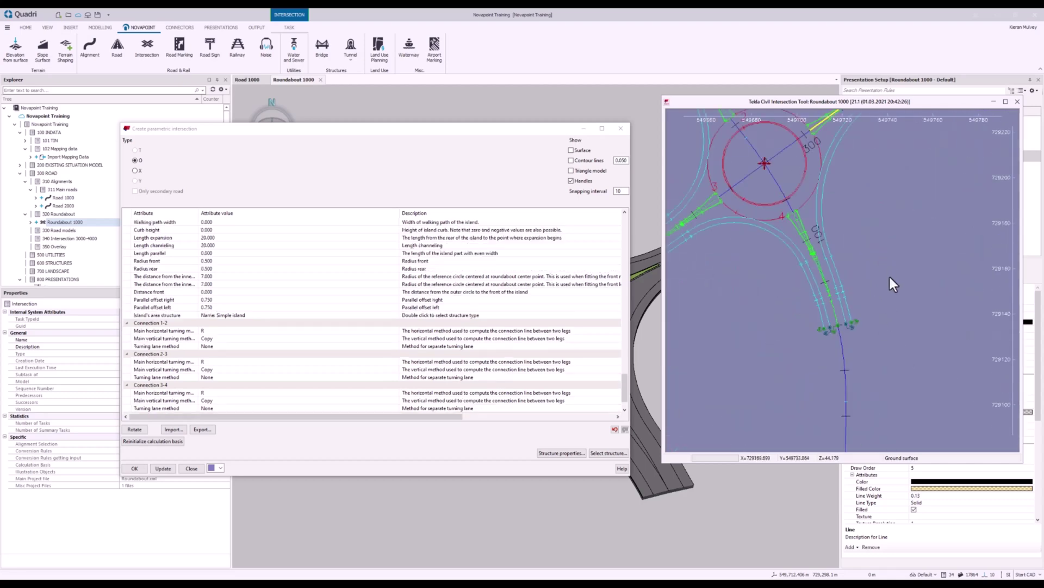
scroll(841, 332, up, 8)
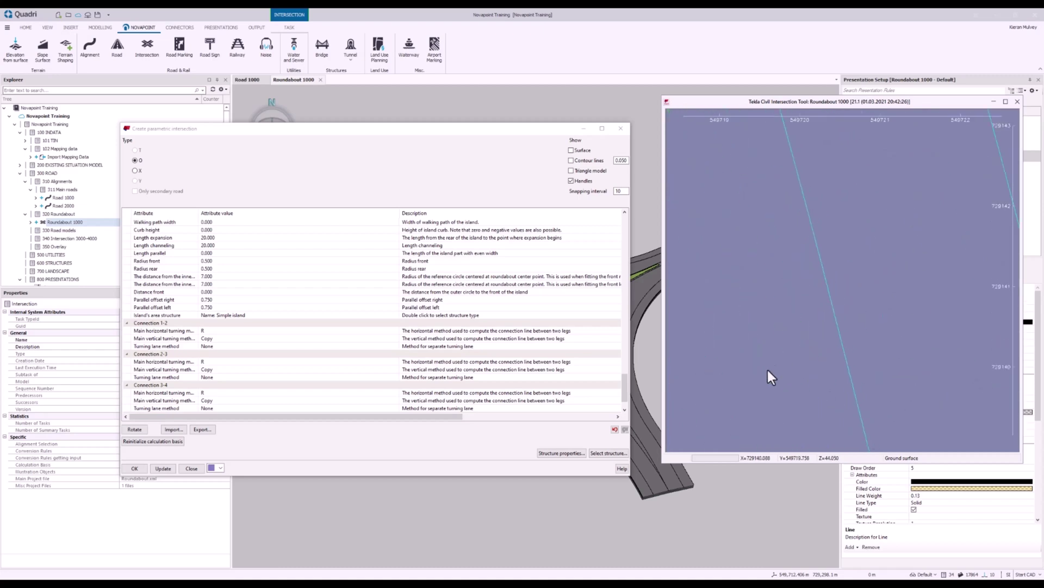
middle_drag(767, 368, 860, 298)
scroll(806, 369, down, 8)
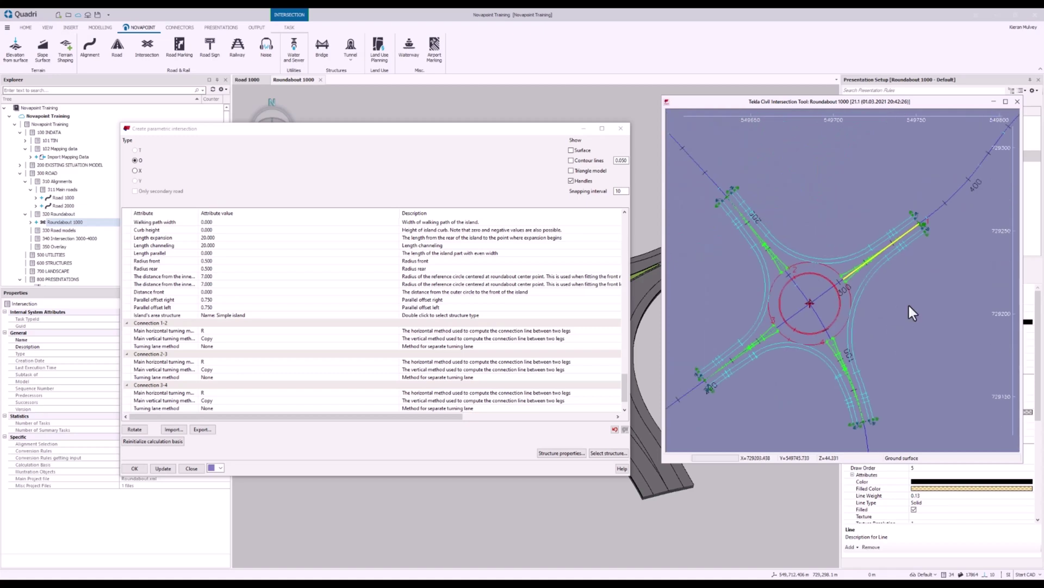
scroll(906, 312, down, 2)
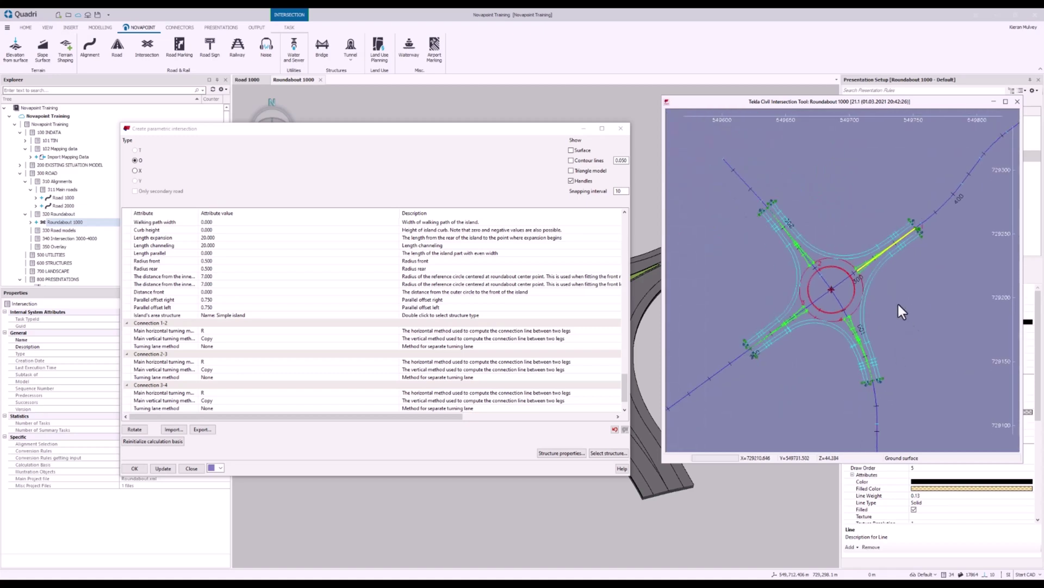
middle_drag(899, 304, 894, 308)
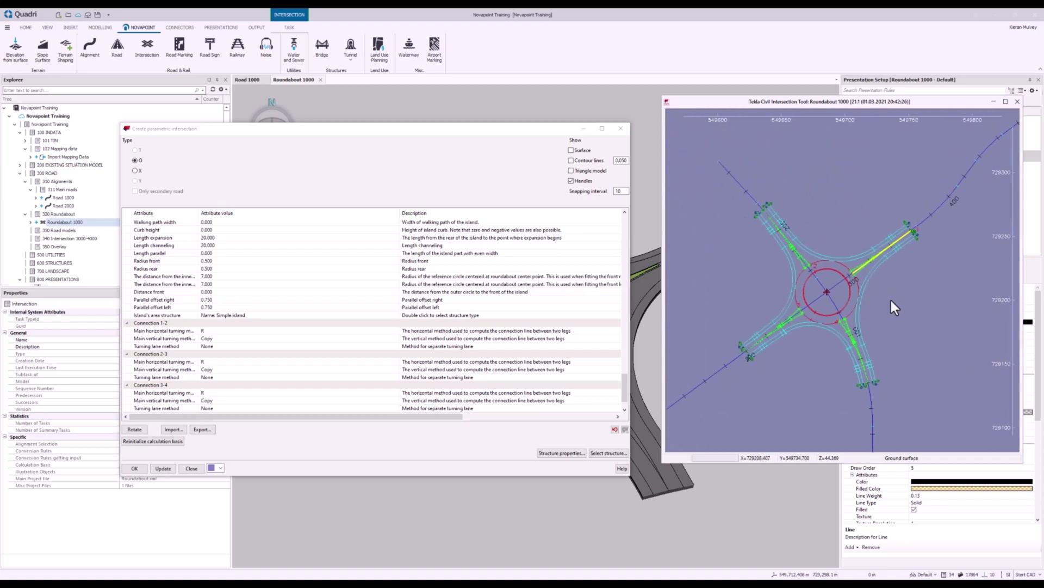
- Update the roundabout with the lengthened legs and uncover the 3D view to check the leg ends
click(163, 468)
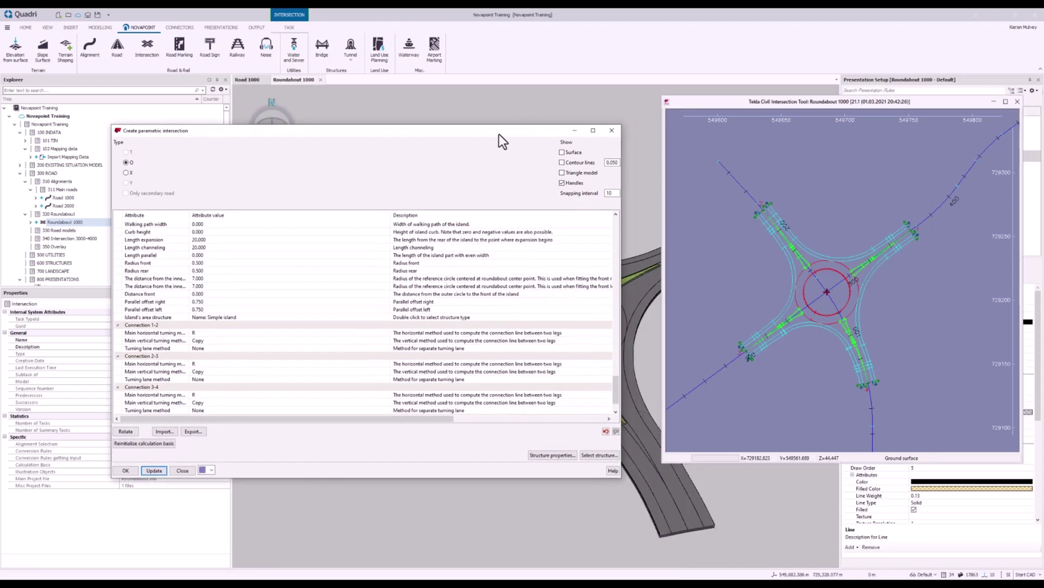
drag(498, 133, 495, 555)
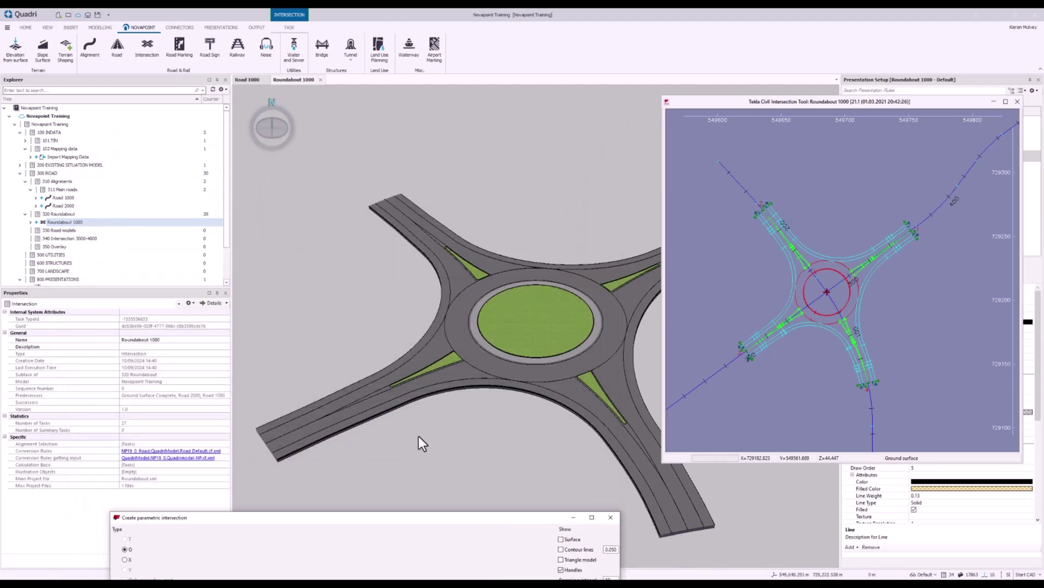
key(Return)
middle_drag(444, 390, 582, 410)
middle_drag(691, 295, 454, 269)
scroll(454, 269, up, 6)
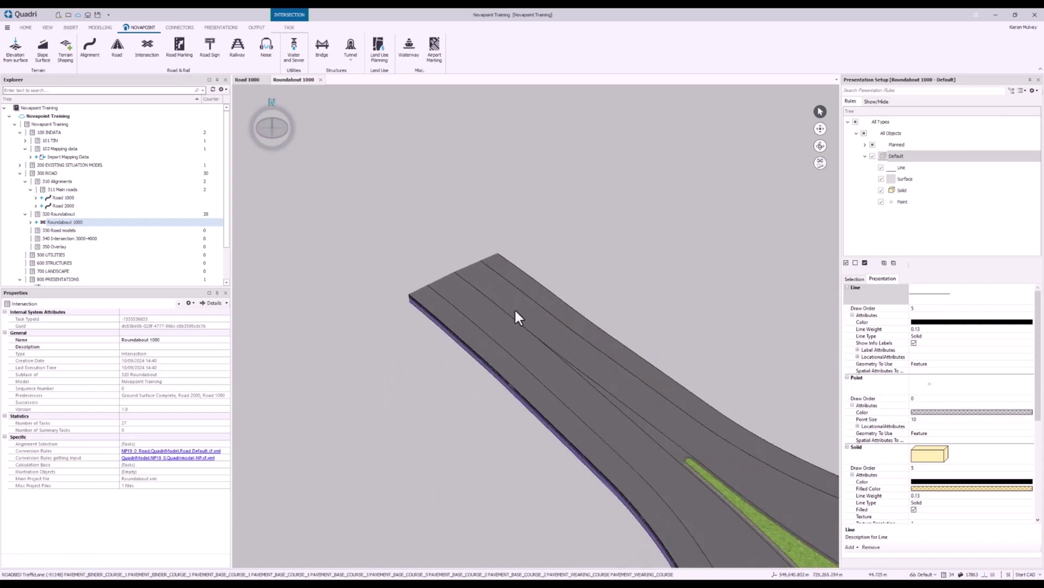
scroll(670, 348, down, 10)
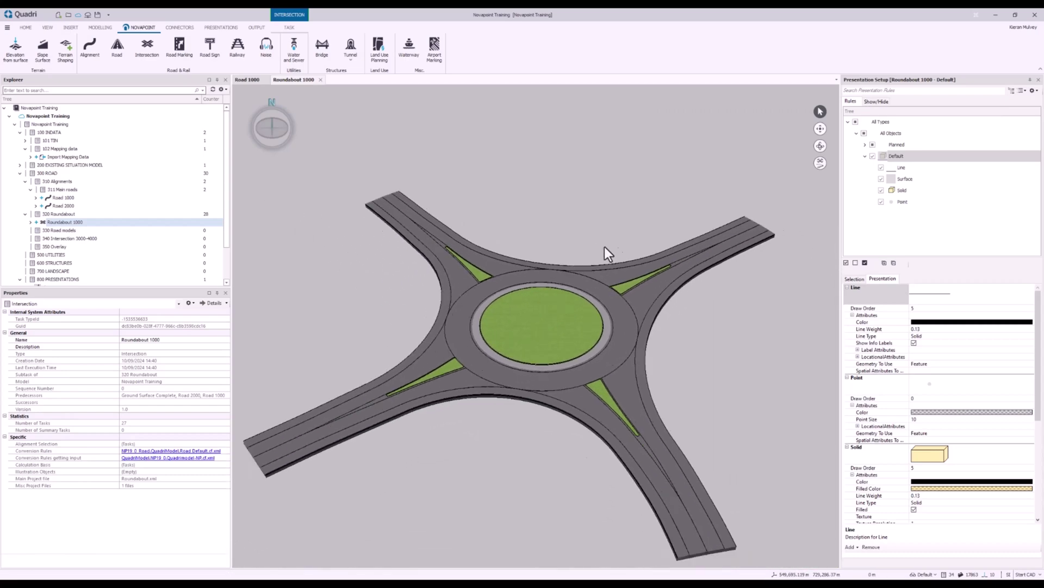
- Accept the parametric intersection settings to finish editing Roundabout 1000 and view the whole model in 3D
drag(510, 511, 574, 159)
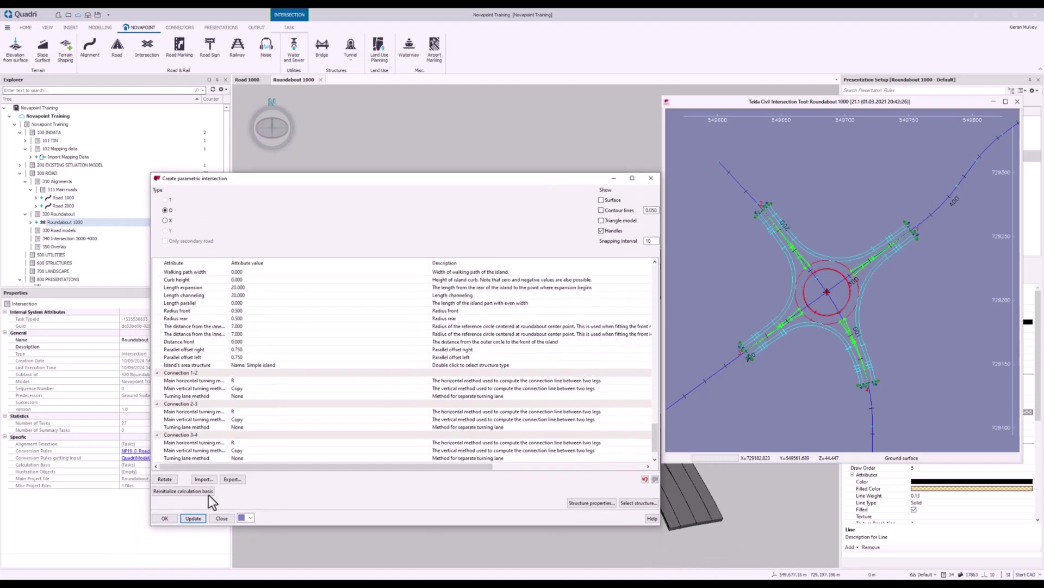
click(170, 517)
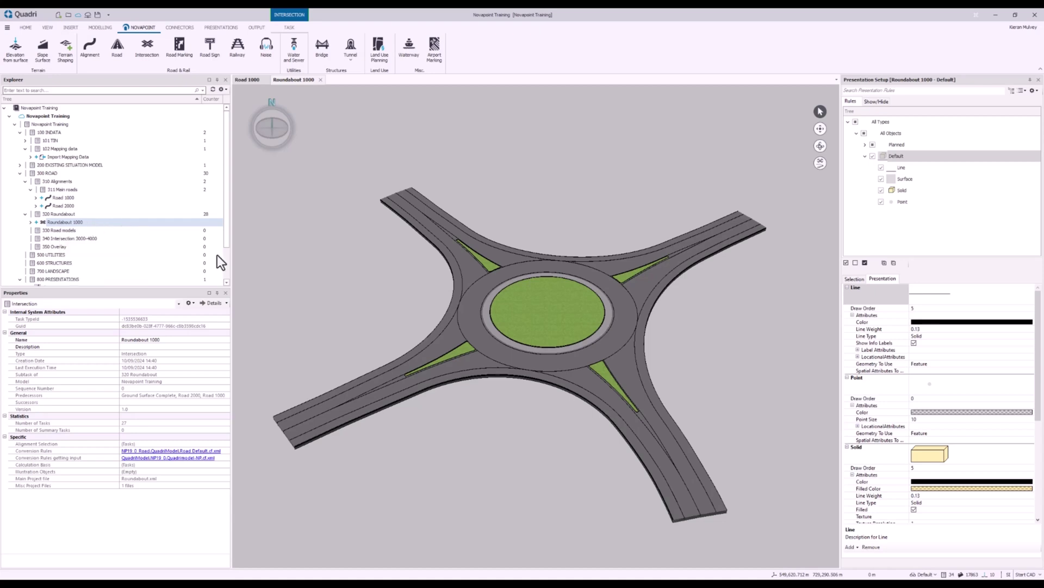
scroll(423, 285, down, 4)
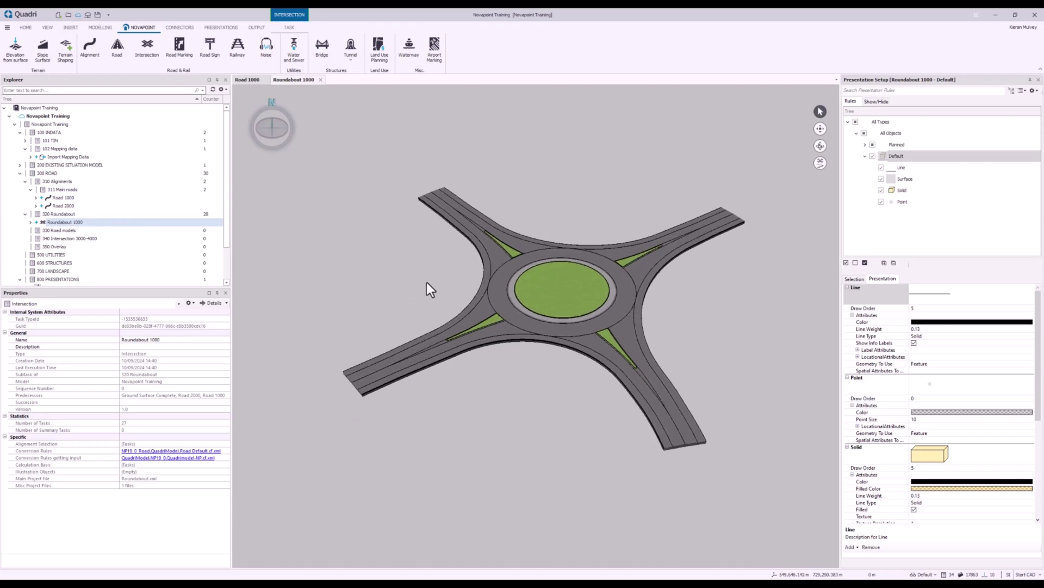